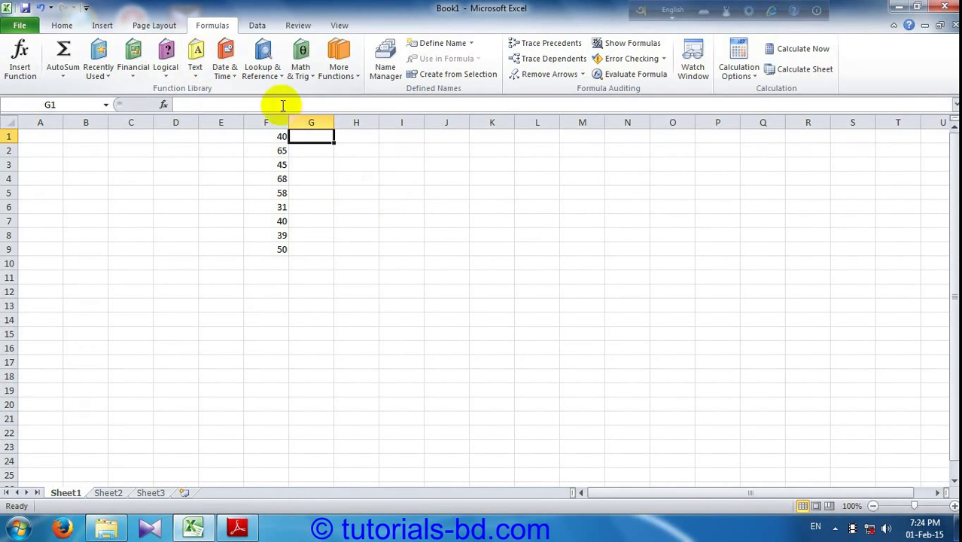
# Browse the list of logical functions, then close it
pyautogui.click(171, 75)
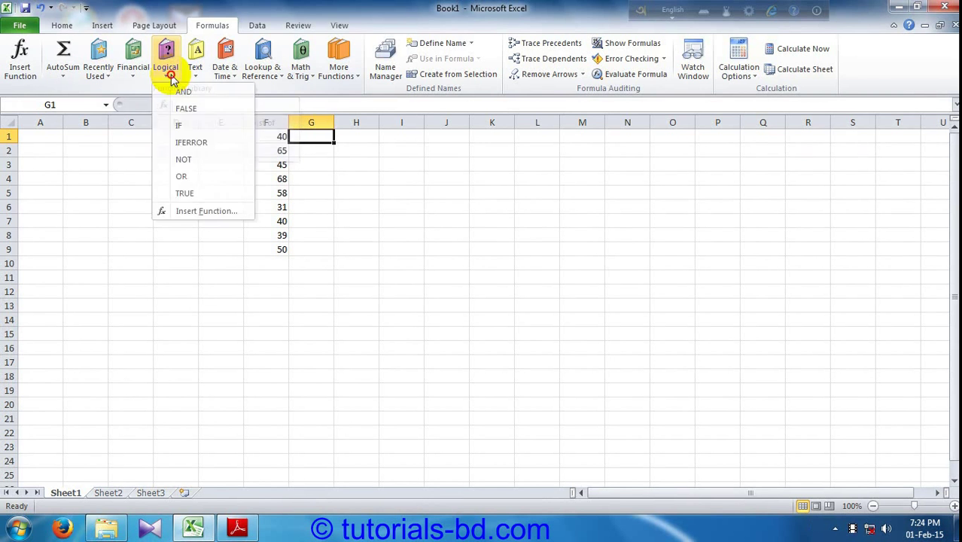
pyautogui.click(171, 75)
pyautogui.click(171, 75)
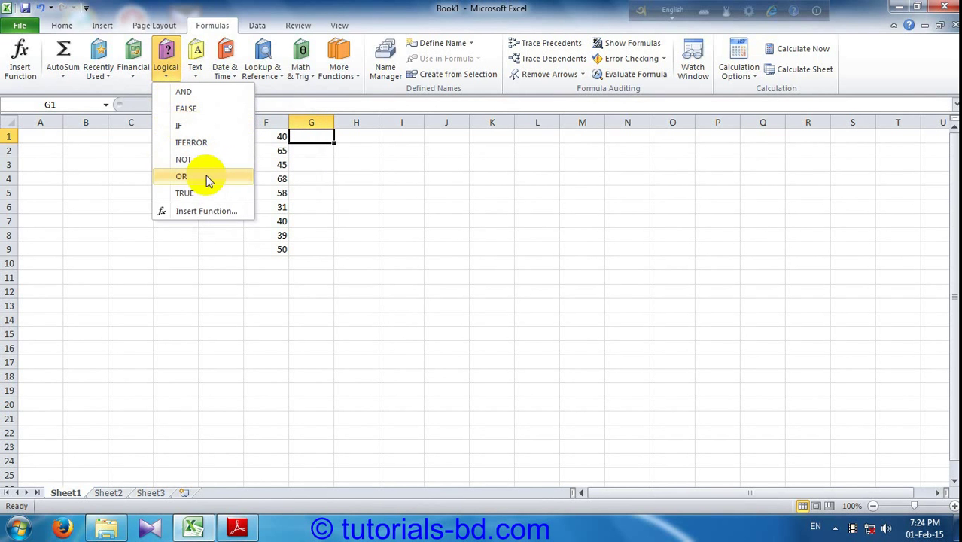
pyautogui.click(319, 137)
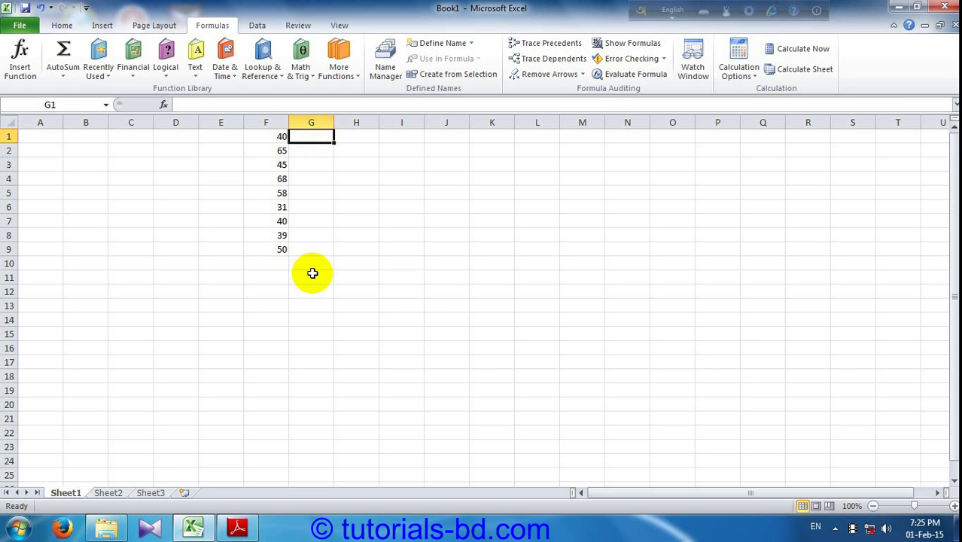
# Check the PDF notes on IF, then start G1's formula with =if(
pyautogui.click(237, 531)
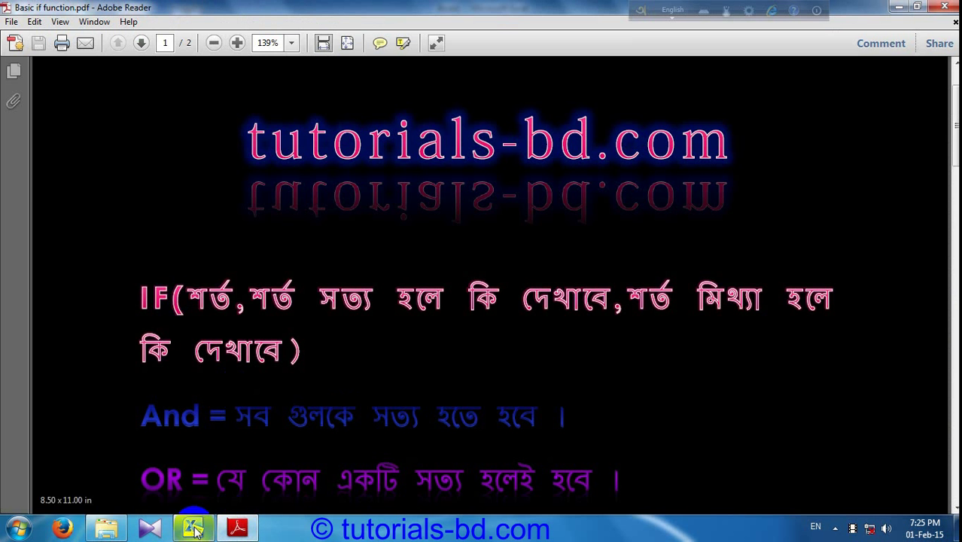
pyautogui.click(194, 529)
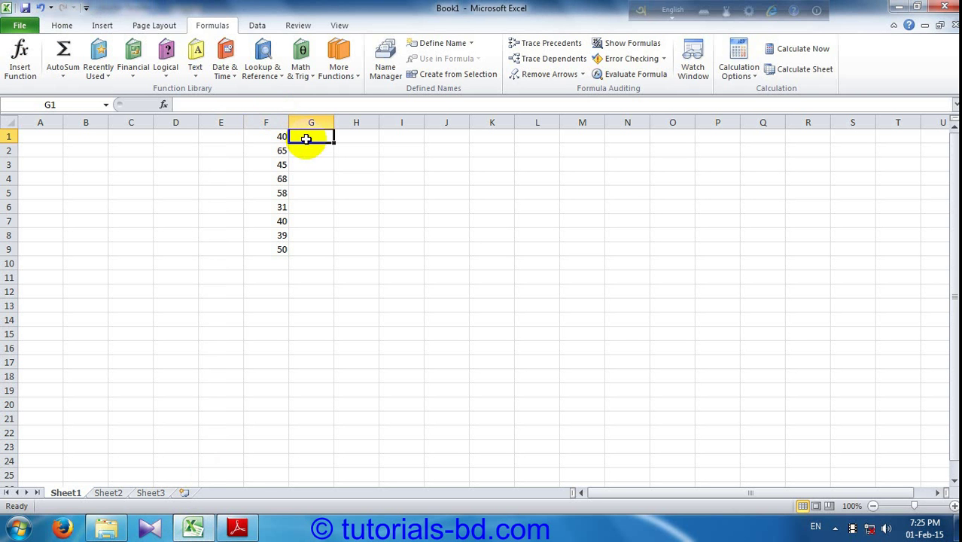
pyautogui.write('=')
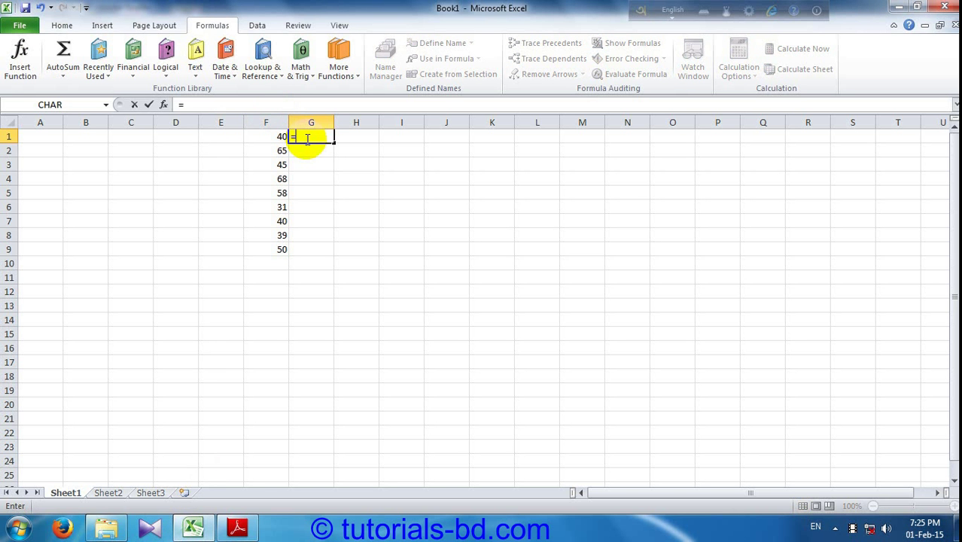
pyautogui.write('if')
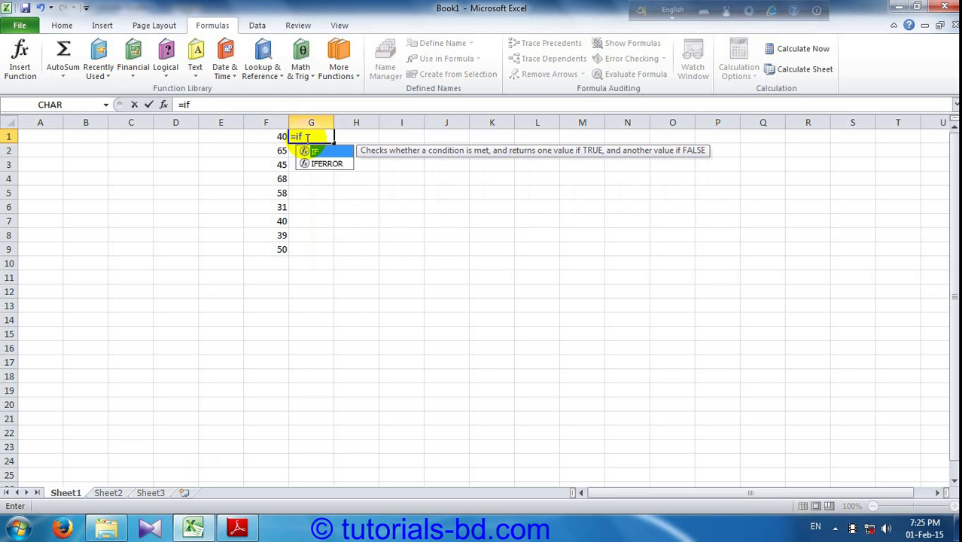
pyautogui.write('(')
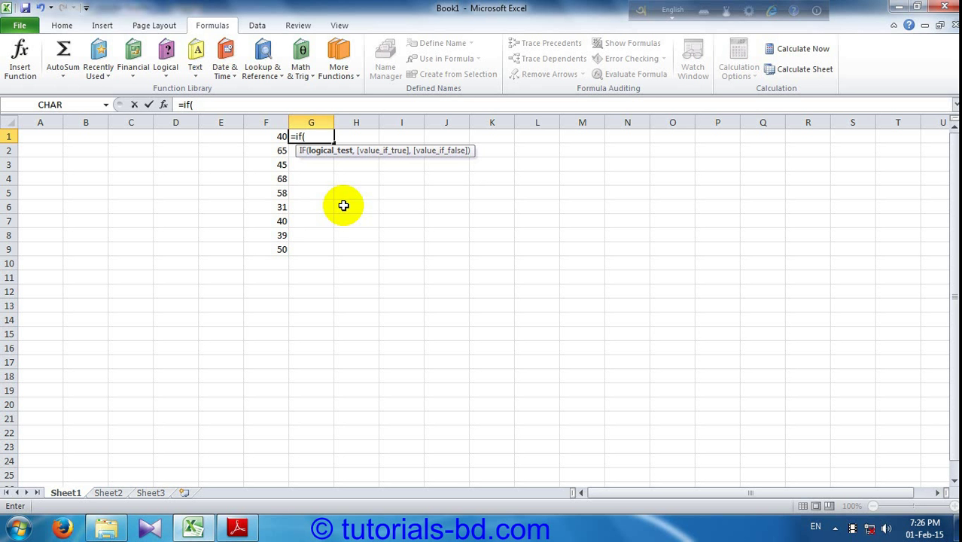
# Complete G1 as =IF(F1>=40,"pass","fail") so the mark 40 shows pass
pyautogui.click(278, 139)
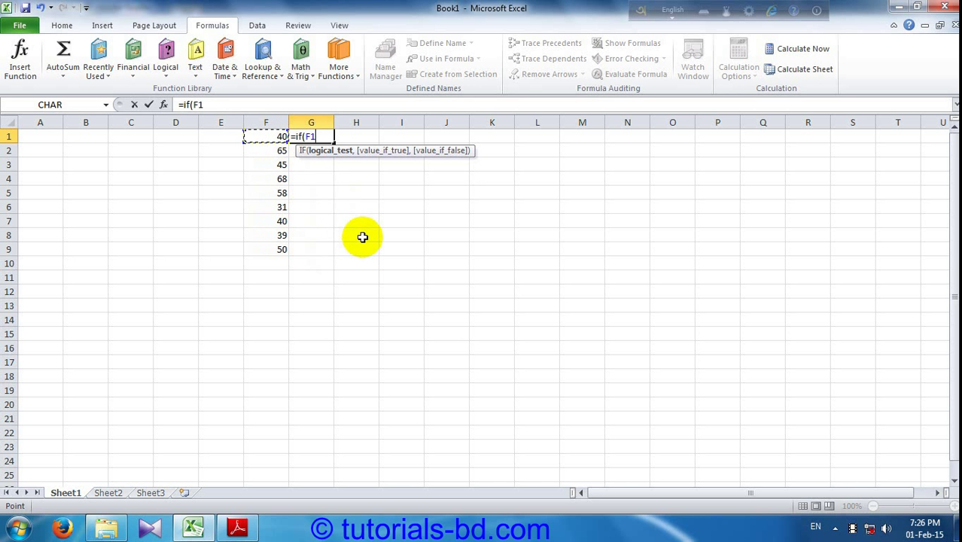
pyautogui.write('>')
pyautogui.write('=')
pyautogui.write('40')
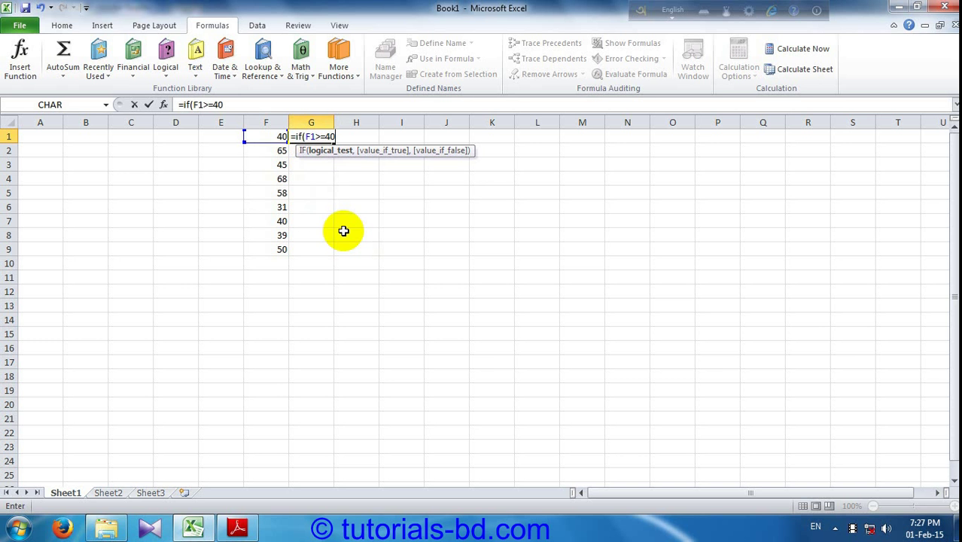
pyautogui.write(',"')
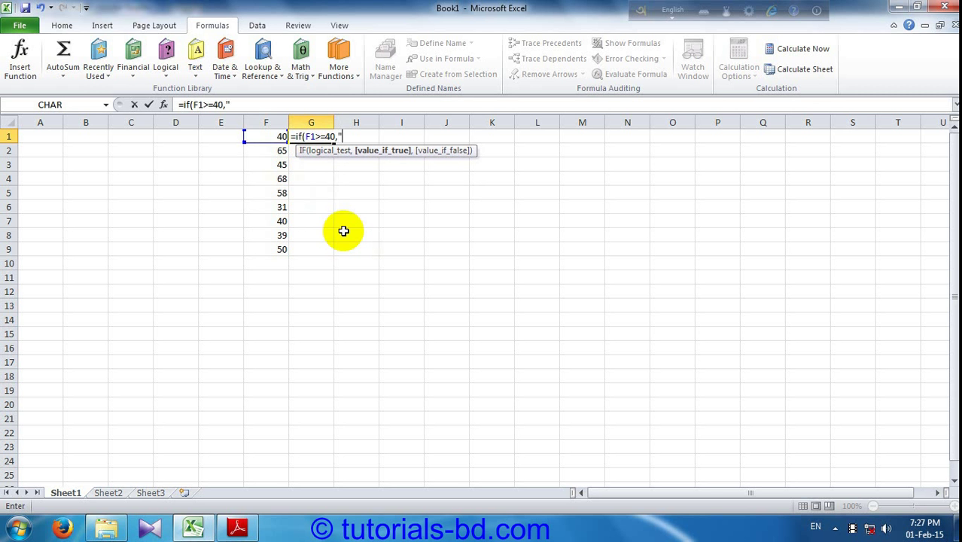
pyautogui.write('pass"')
pyautogui.write(',')
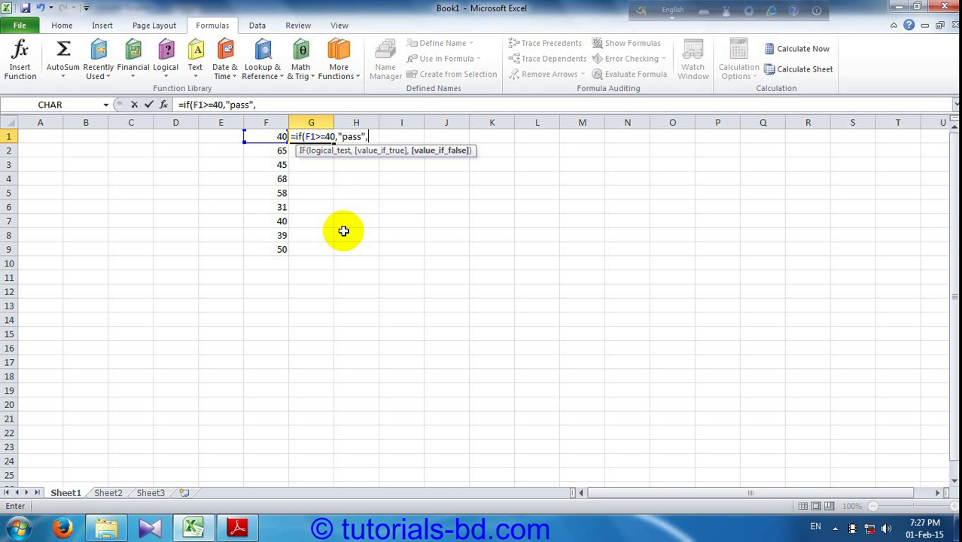
pyautogui.write('"')
pyautogui.write('fai')
pyautogui.write('l")')
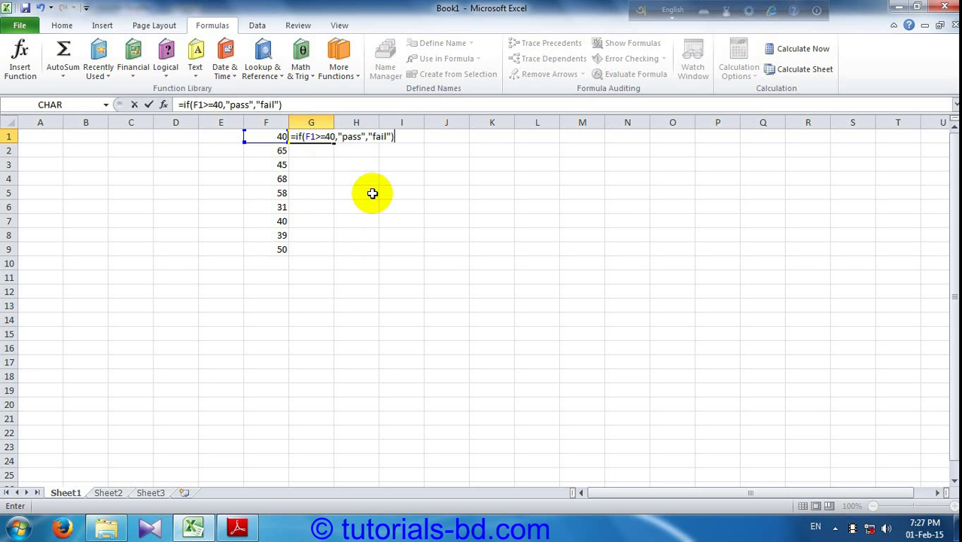
pyautogui.press('Return')
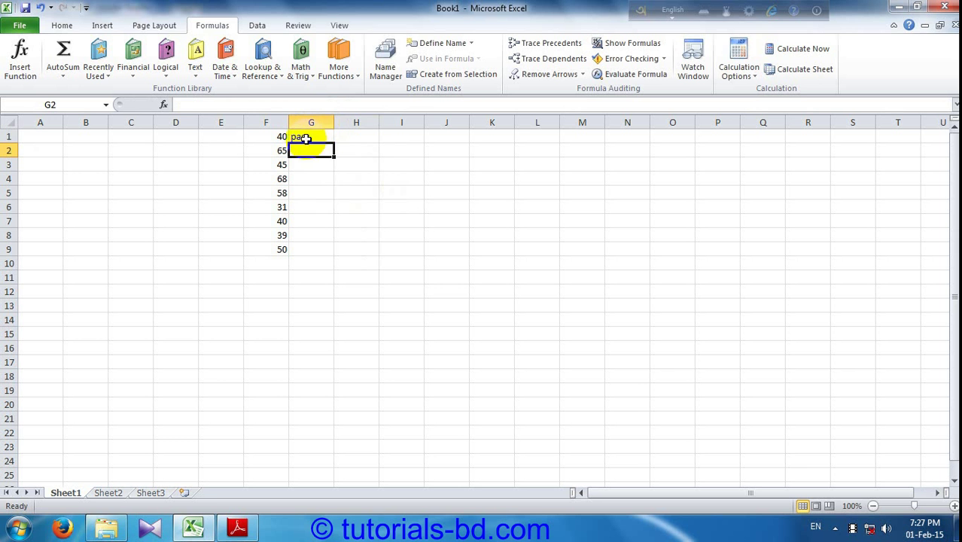
# Fill G1's pass/fail formula down to G9
pyautogui.click(308, 140)
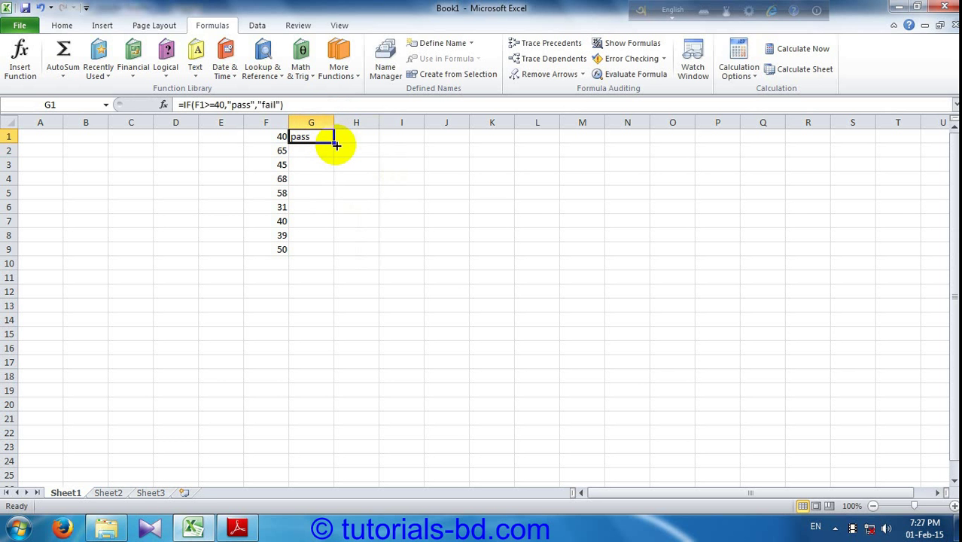
pyautogui.moveTo(333, 143); pyautogui.dragTo(327, 251)
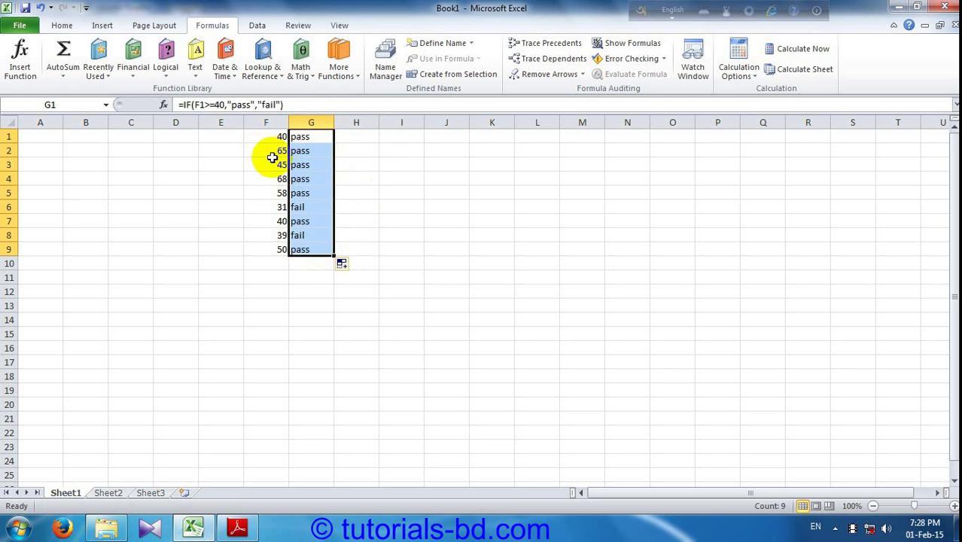
pyautogui.click(269, 206)
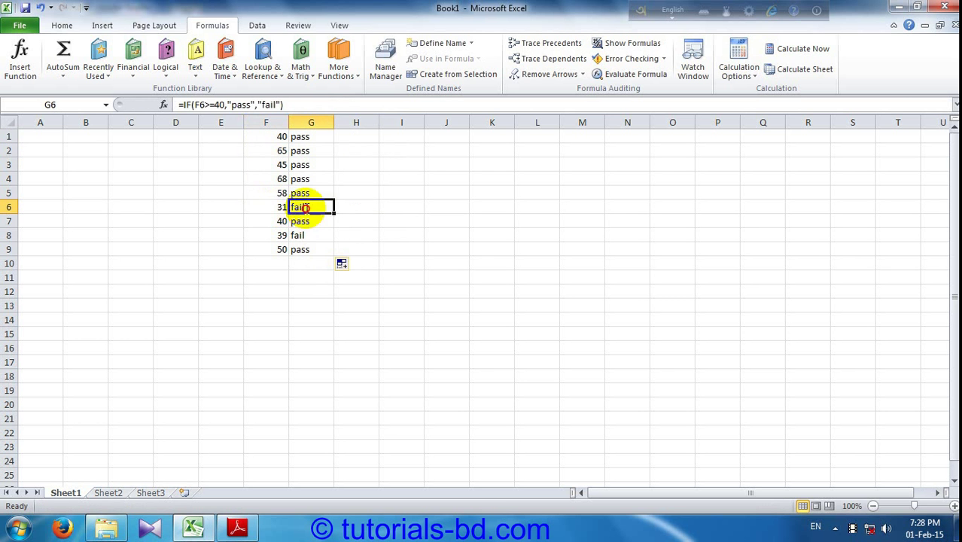
# Inspect G6's formula for the mark 31, leaving it unchanged, and check the result for 39
pyautogui.doubleClick(299, 208)
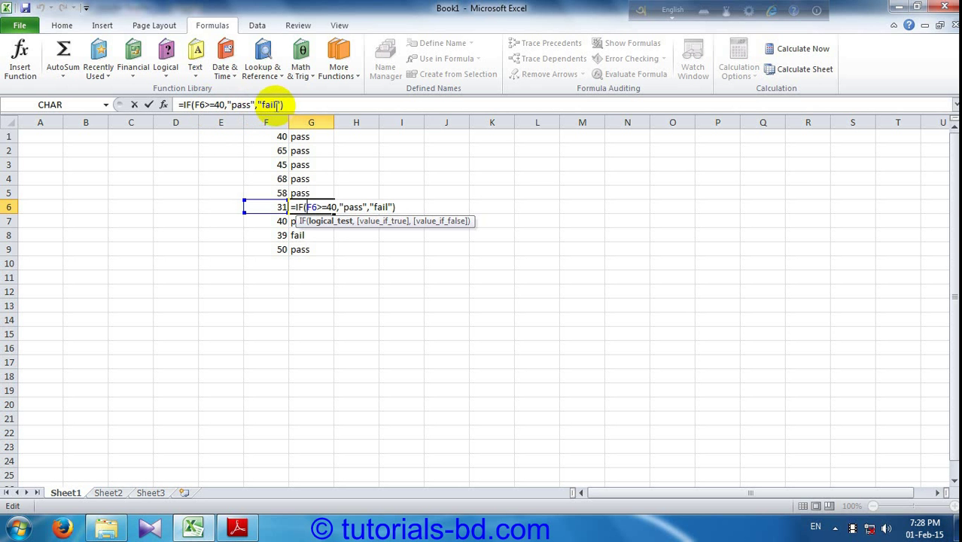
pyautogui.click(266, 238)
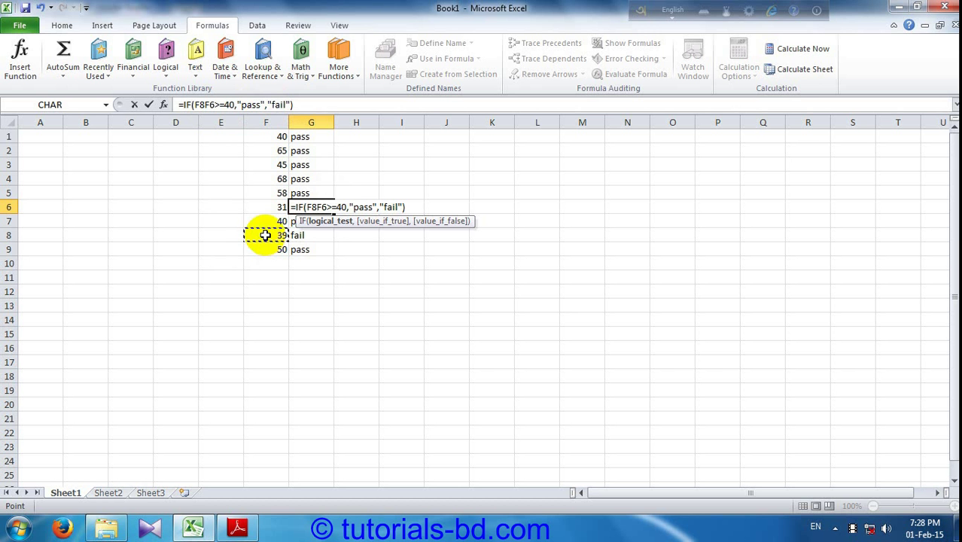
pyautogui.press('BackSpace')
pyautogui.press('BackSpace')
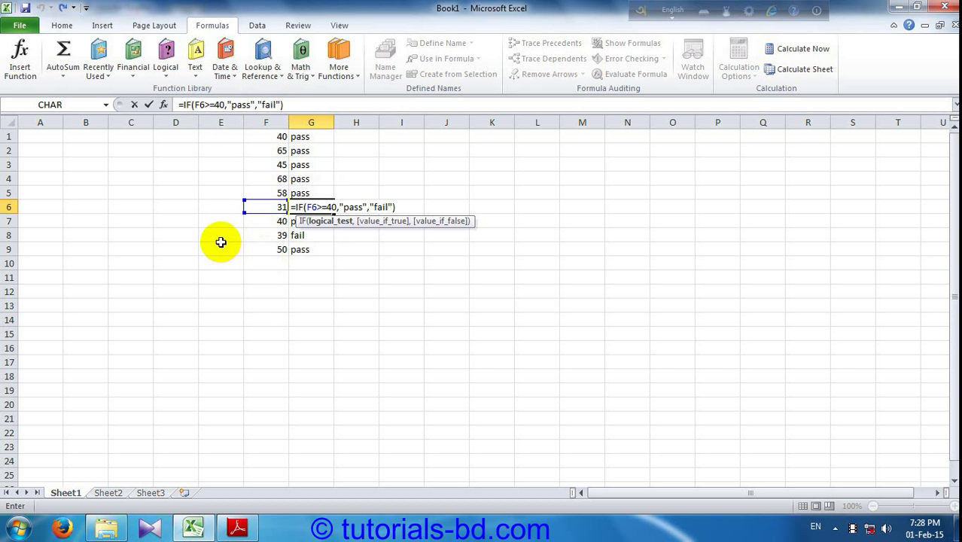
pyautogui.press('Return')
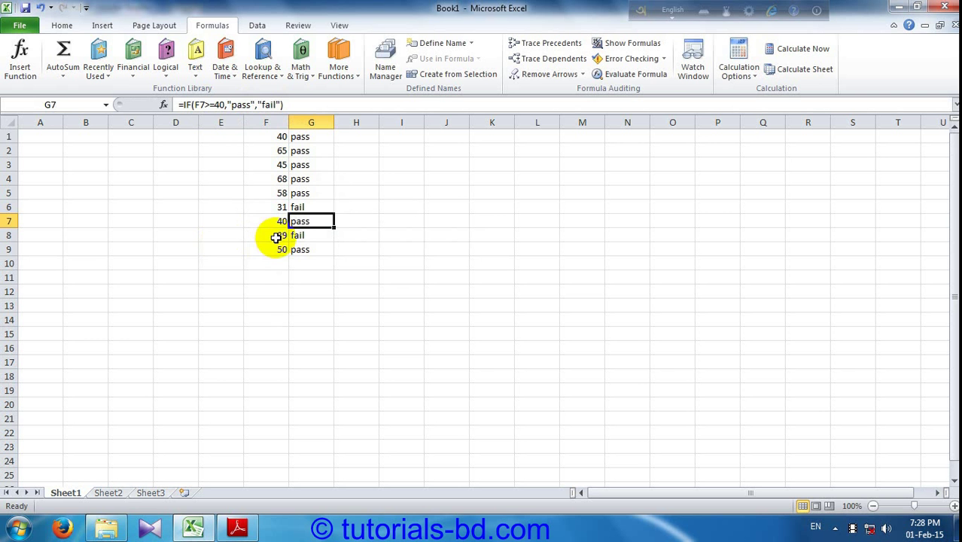
pyautogui.click(274, 238)
pyautogui.click(315, 239)
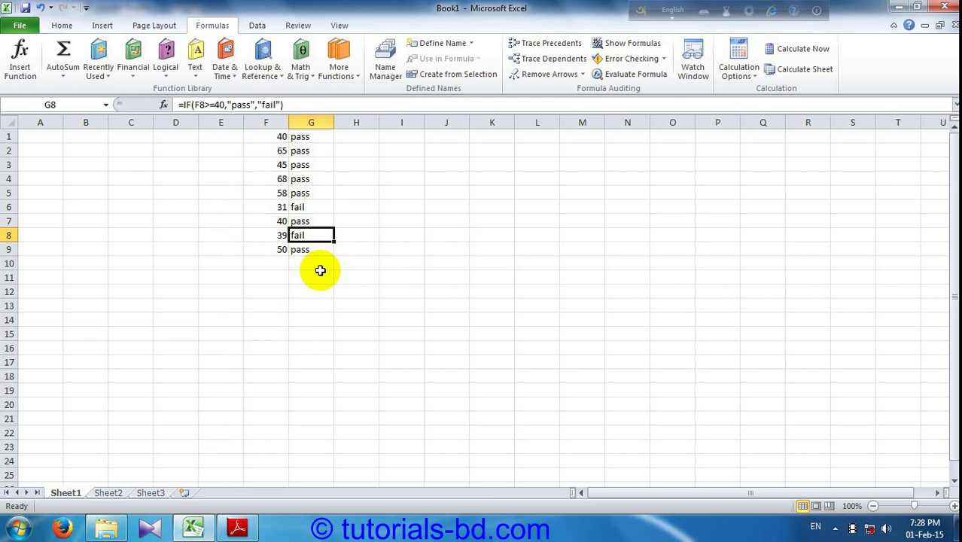
pyautogui.click(238, 529)
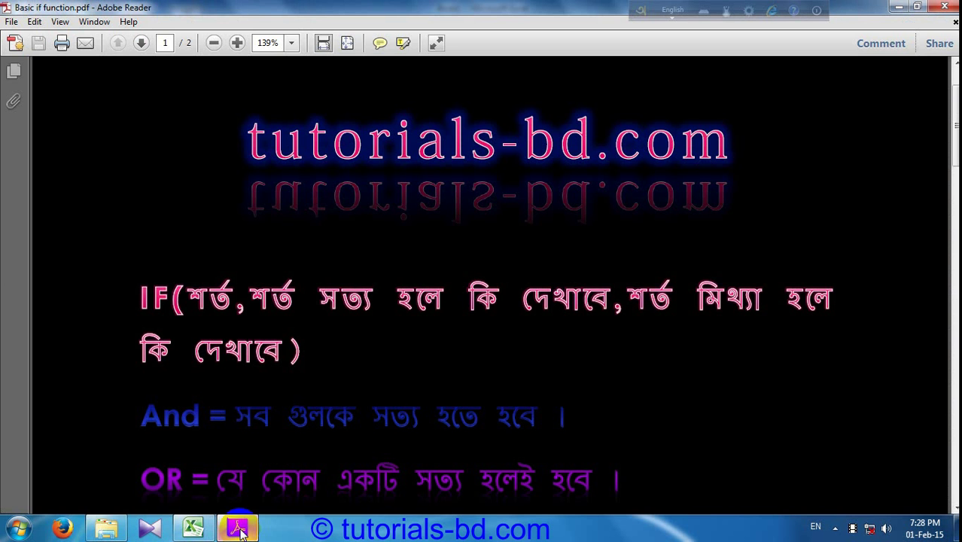
pyautogui.scroll(-3, 444, 354)
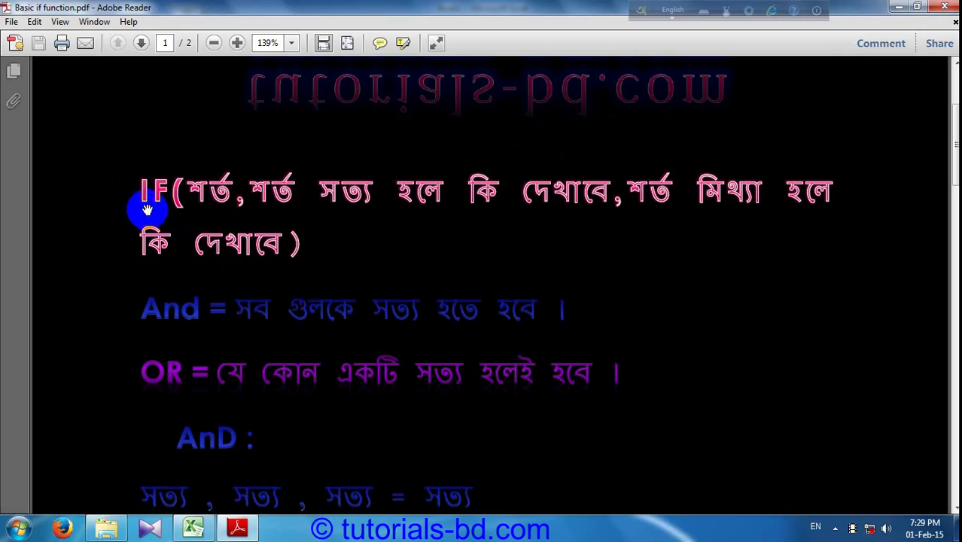
pyautogui.scroll(1, 203, 205)
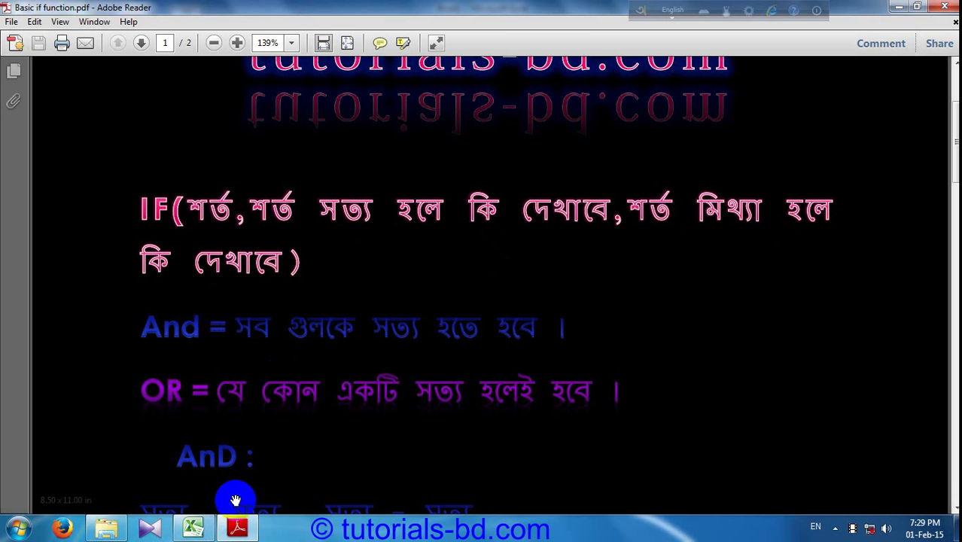
pyautogui.click(197, 530)
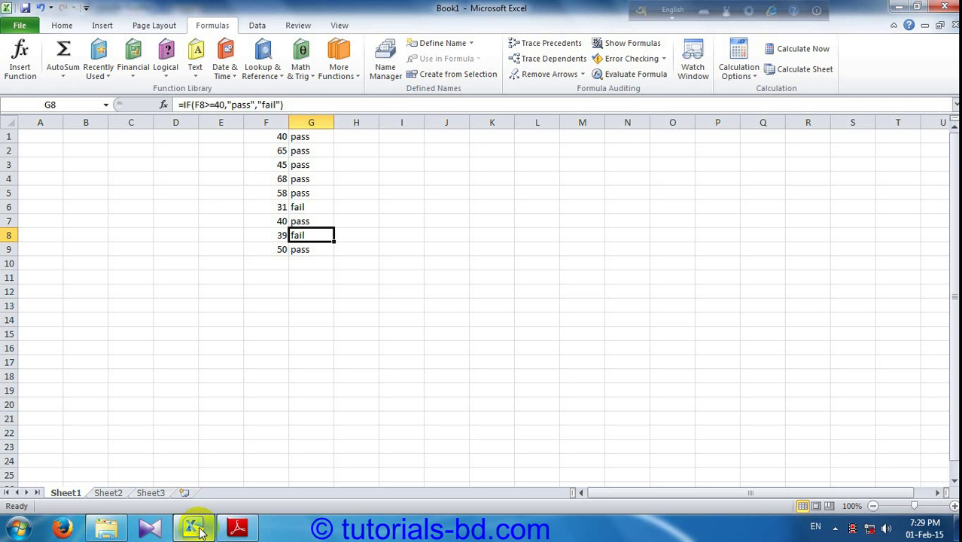
pyautogui.click(352, 138)
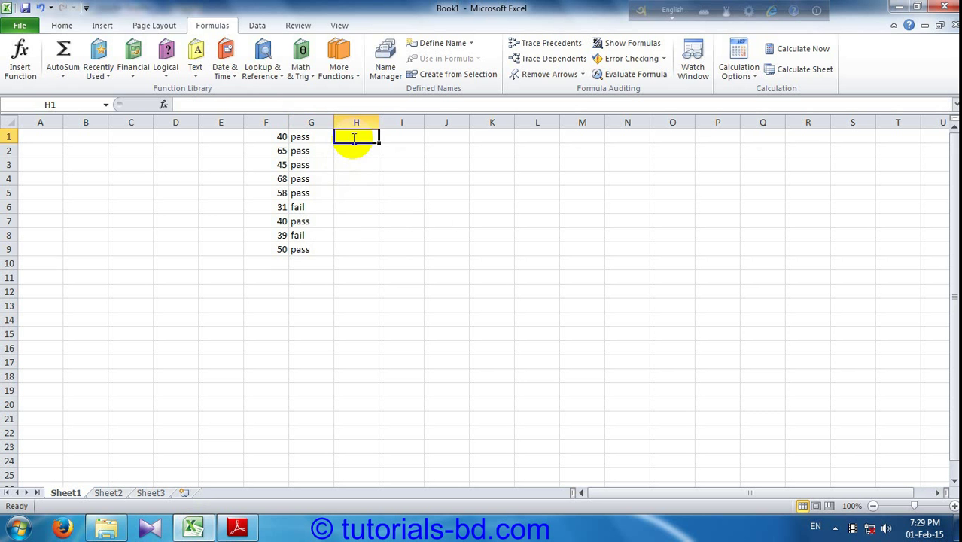
pyautogui.doubleClick(353, 138)
pyautogui.write('=')
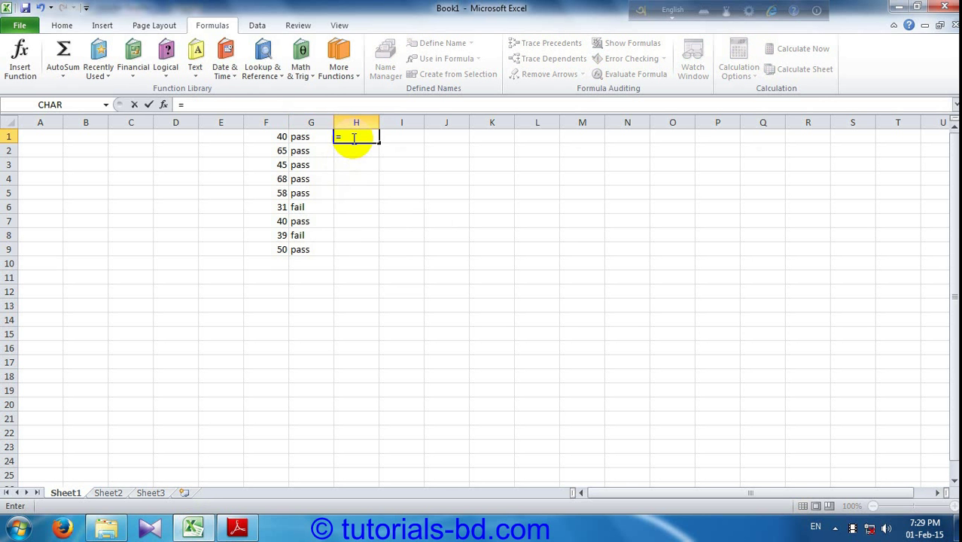
pyautogui.write('if(')
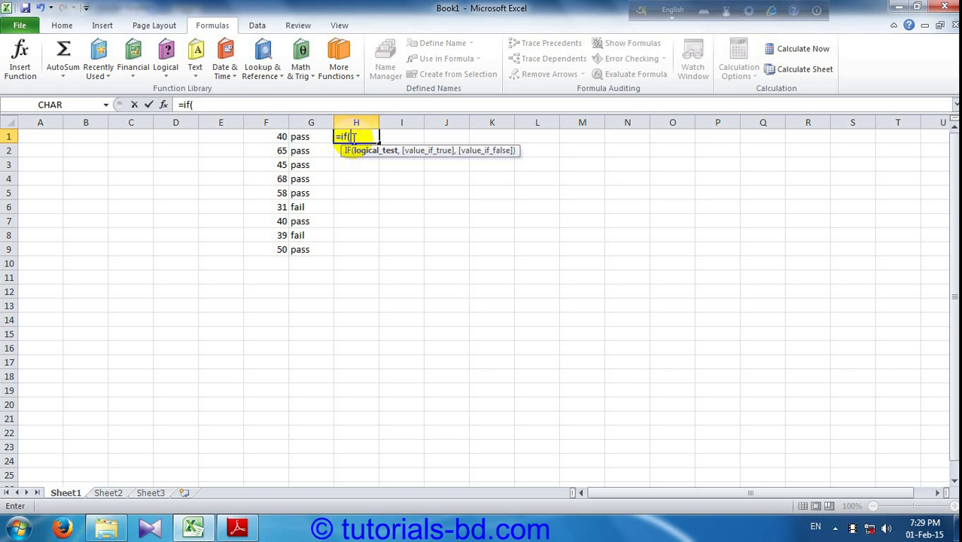
pyautogui.press('BackSpace')
pyautogui.press('BackSpace')
pyautogui.press('BackSpace')
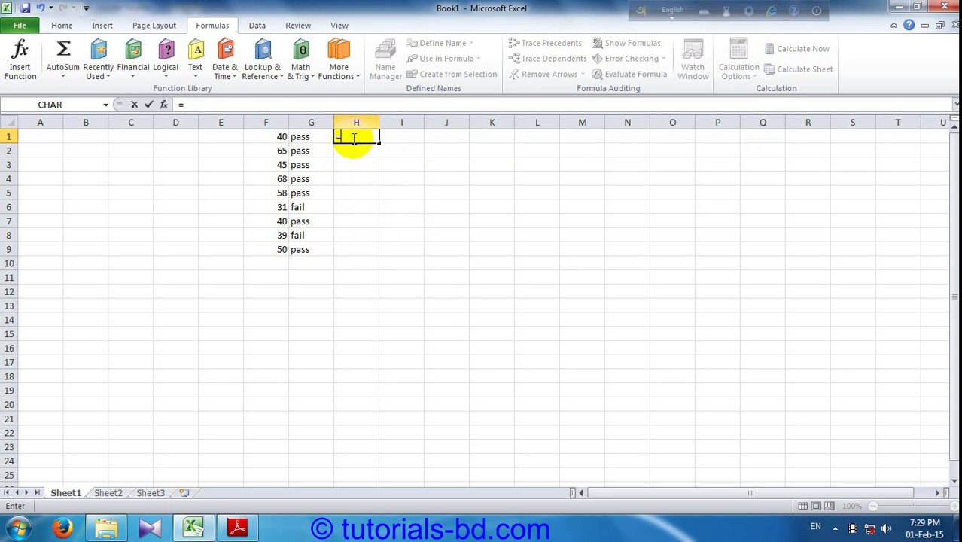
pyautogui.press('BackSpace')
pyautogui.click(352, 150)
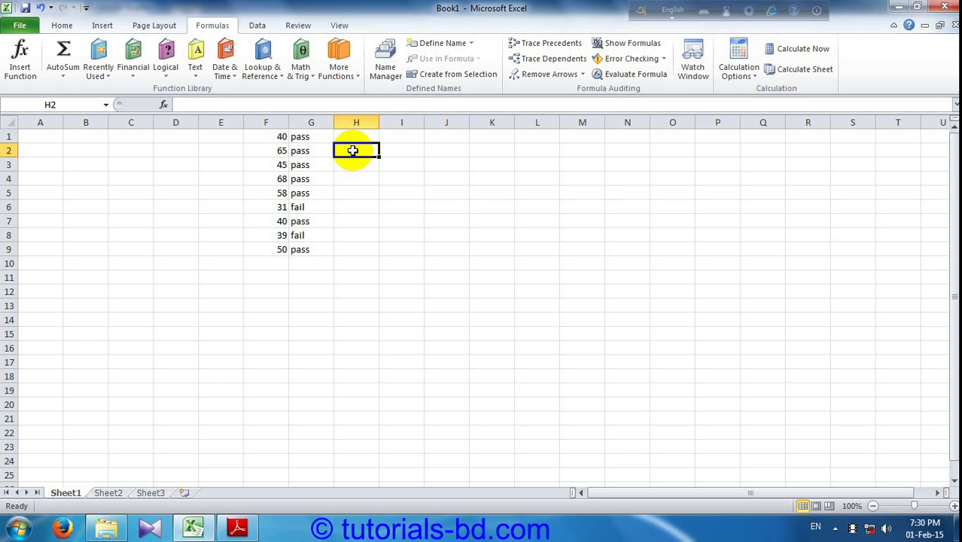
pyautogui.click(299, 149)
# View G1's IF formula, then switch to Sheet2
pyautogui.click(305, 136)
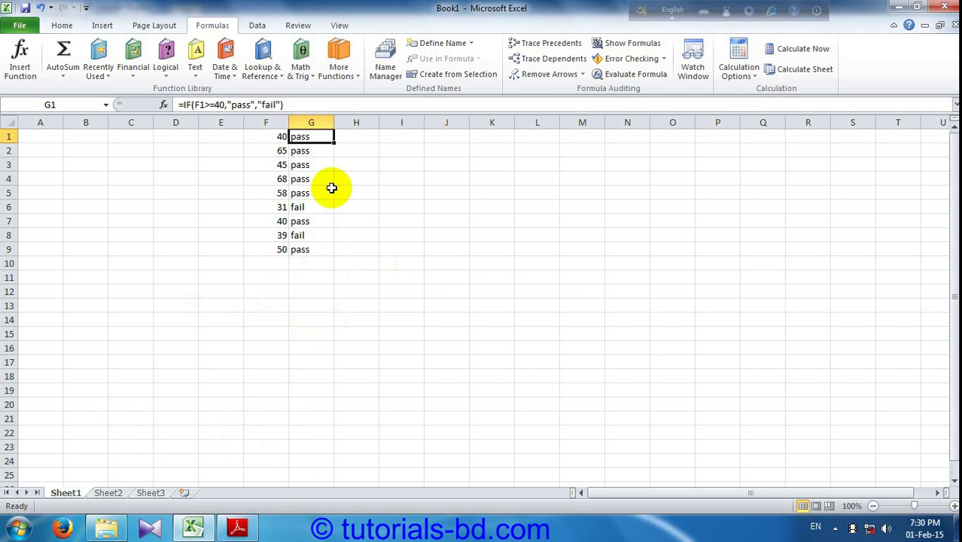
pyautogui.click(102, 494)
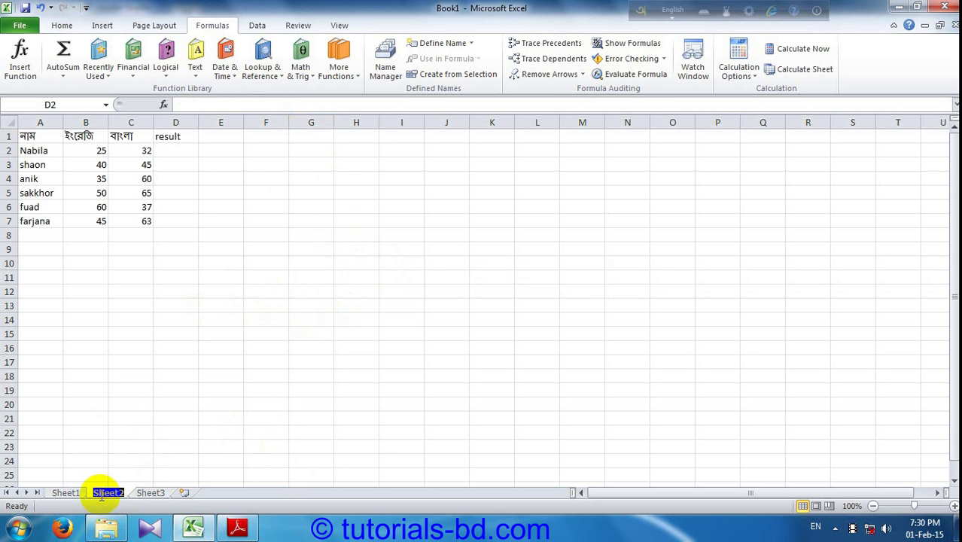
# Look over result cell D2 and the first mark in B2, then bring up the IF notes PDF
pyautogui.click(170, 151)
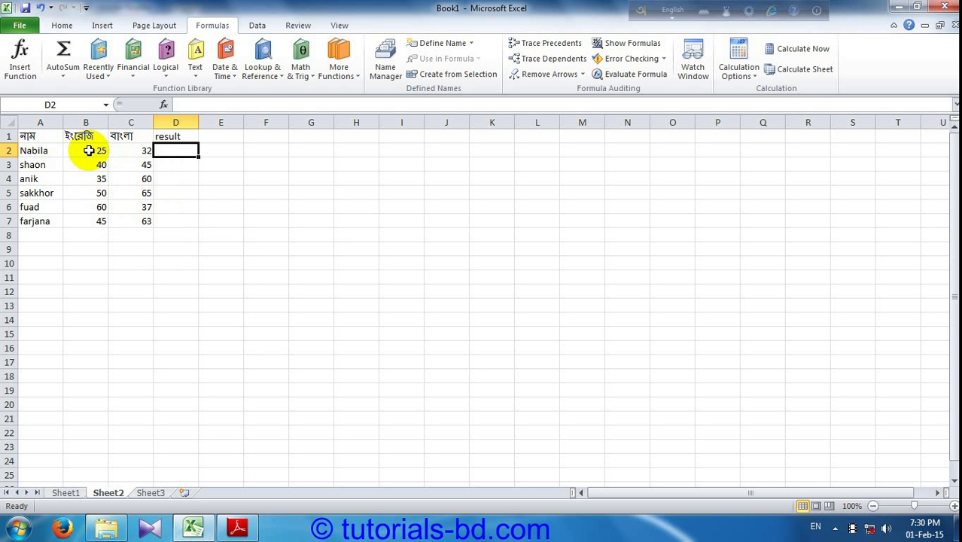
pyautogui.click(69, 150)
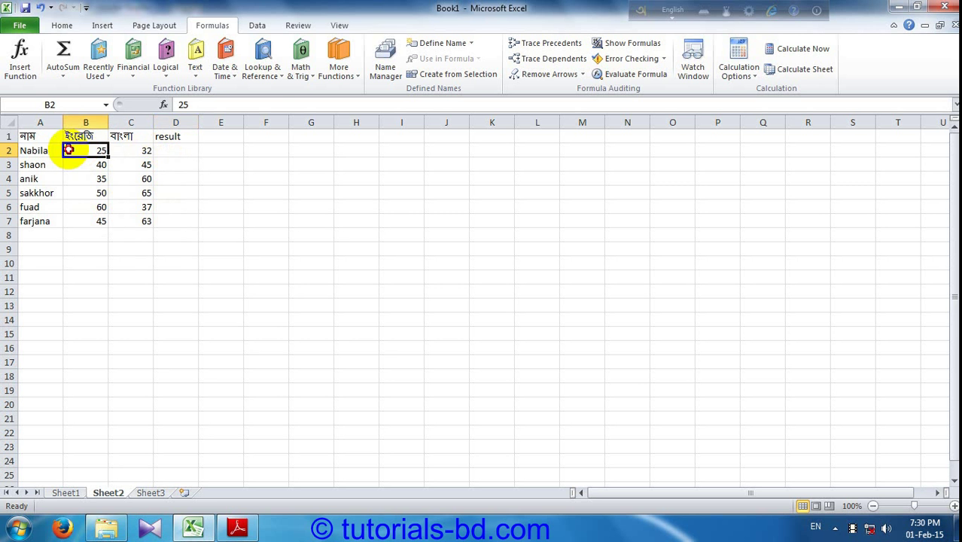
pyautogui.click(178, 151)
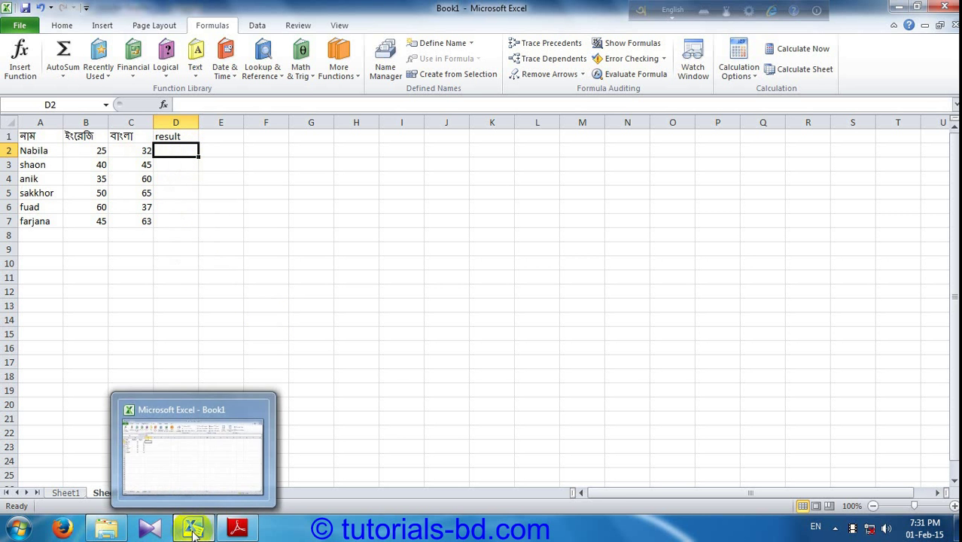
pyautogui.click(237, 529)
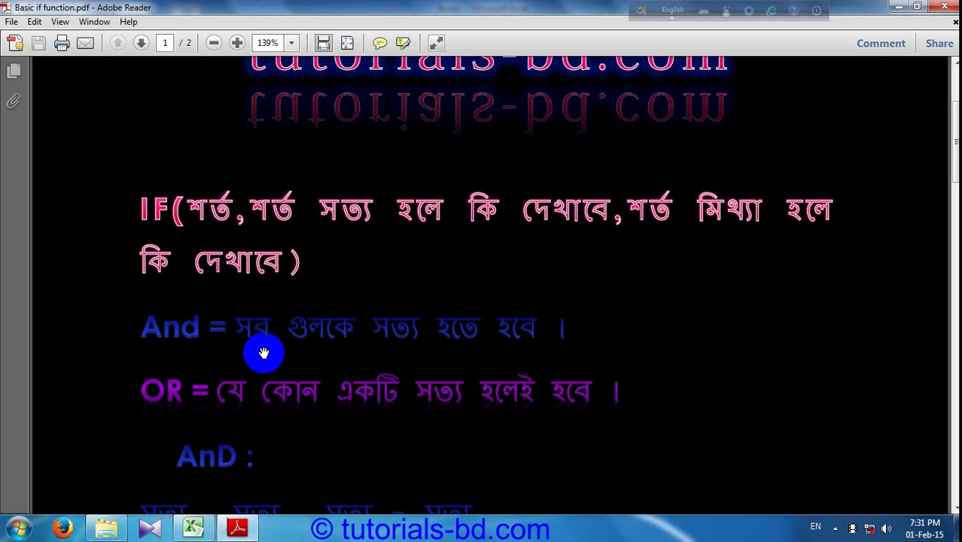
# Scroll through the AND examples in the PDF notes, then return to Excel
pyautogui.scroll(-2, 249, 332)
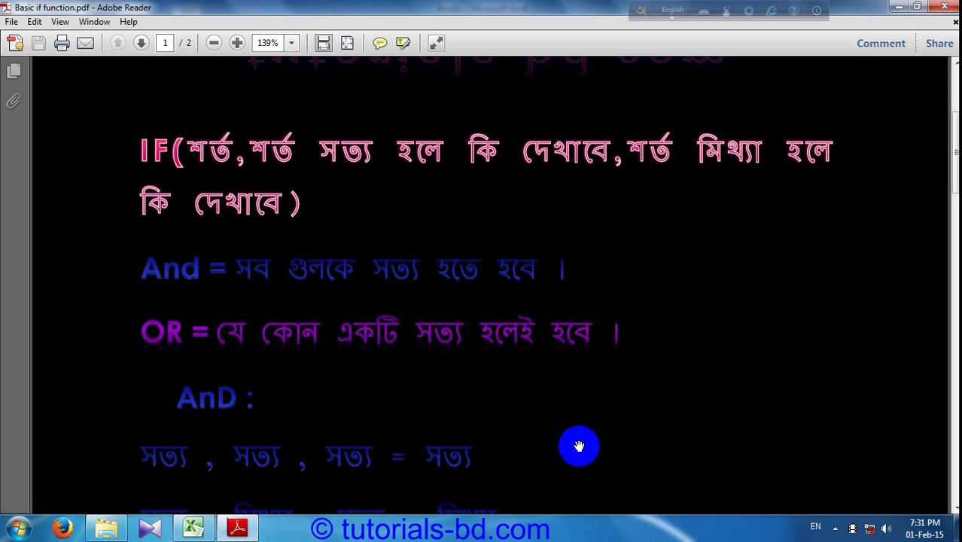
pyautogui.scroll(-2, 548, 319)
pyautogui.scroll(1, 556, 380)
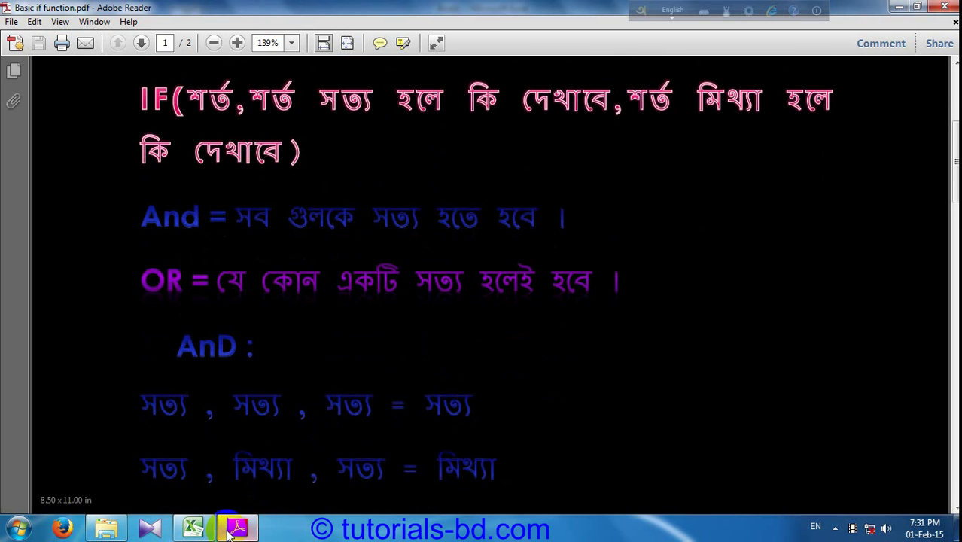
pyautogui.click(194, 527)
# Start D2's result formula on Sheet2 with =if(and(
pyautogui.click(179, 153)
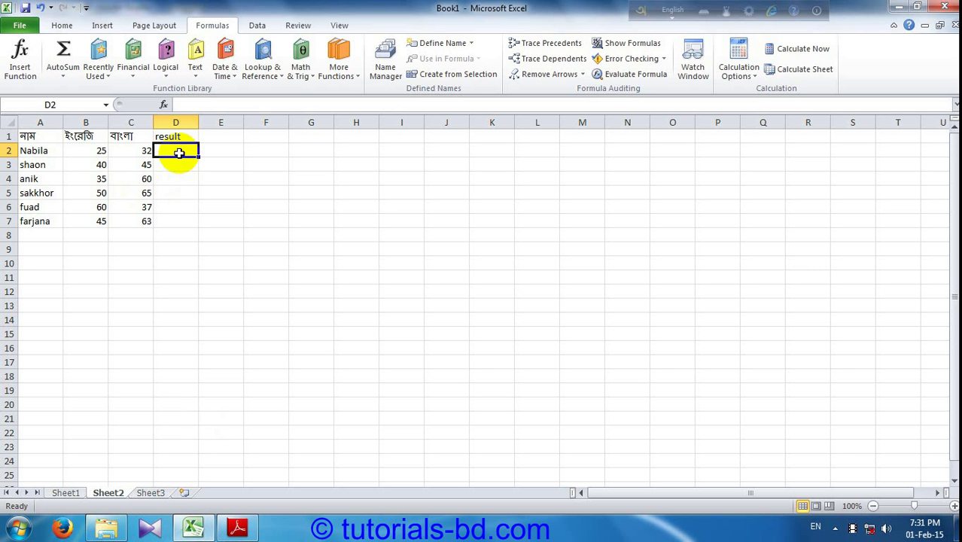
pyautogui.write('=if')
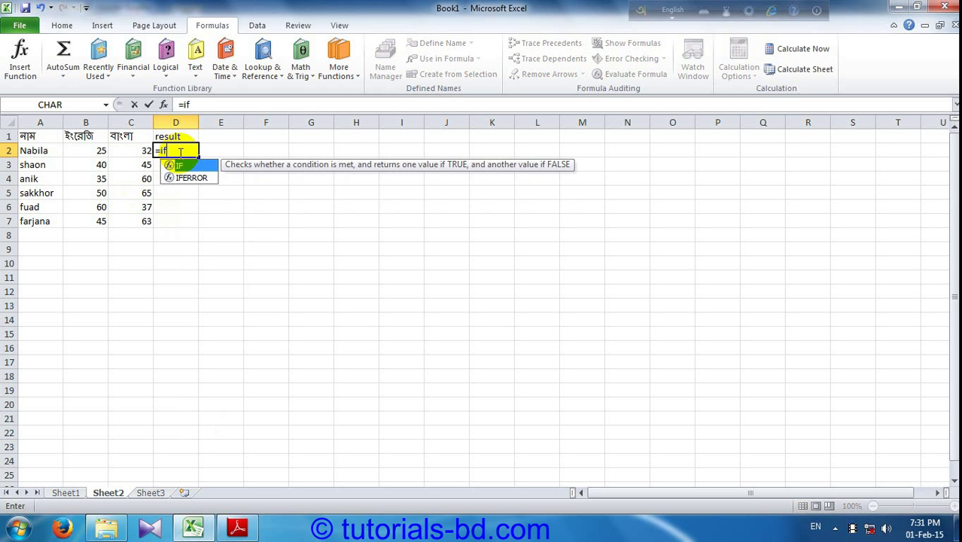
pyautogui.write('(a')
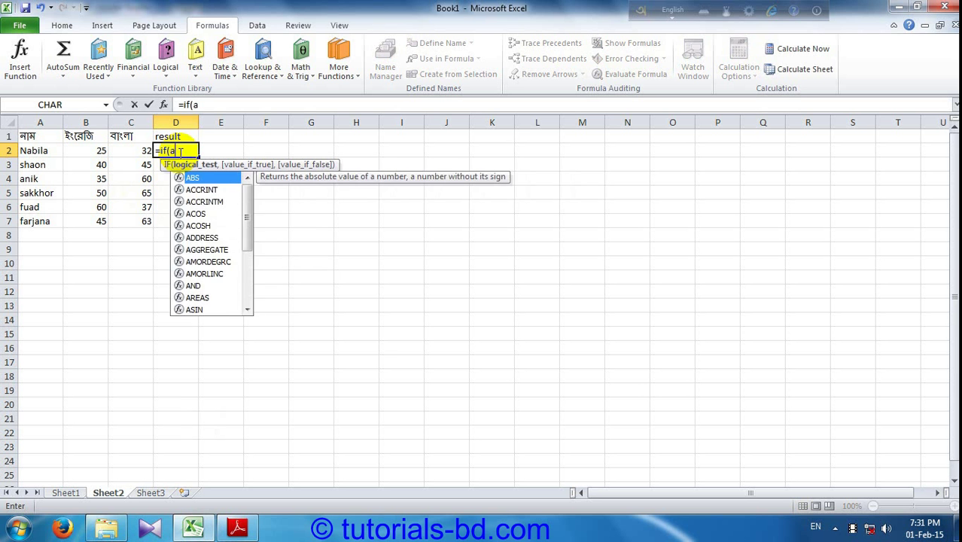
pyautogui.write('nd')
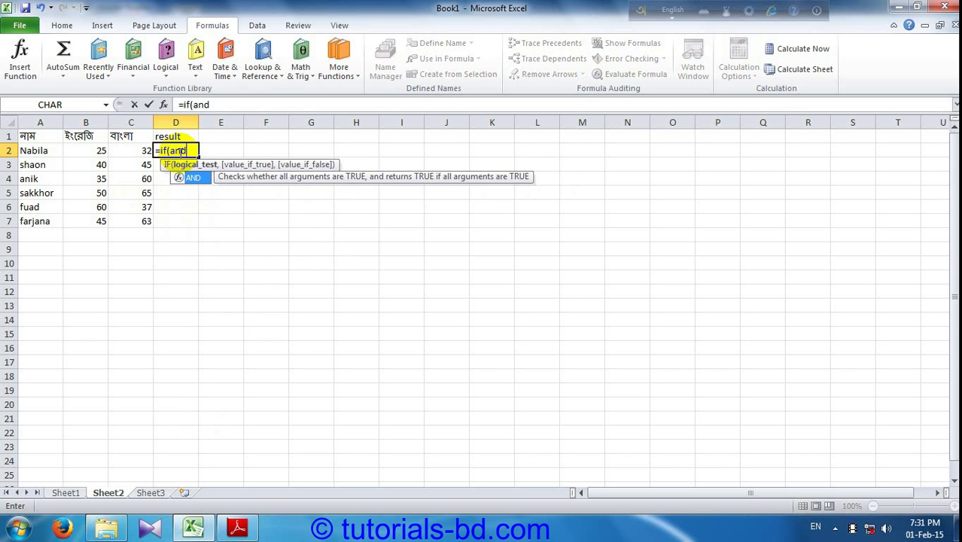
pyautogui.write('(')
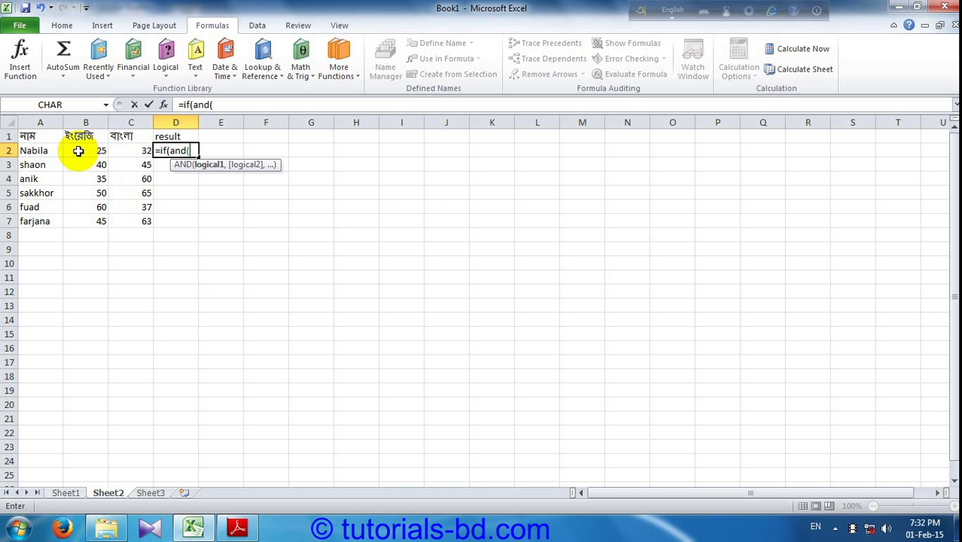
# Enter the AND conditions B2>=40 and C2>=40 in D2's formula
pyautogui.click(79, 151)
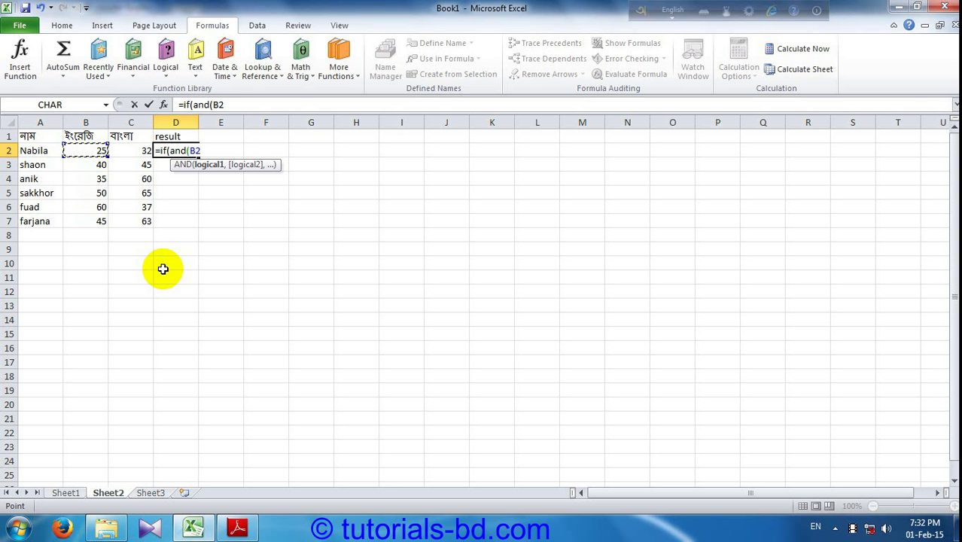
pyautogui.write(',')
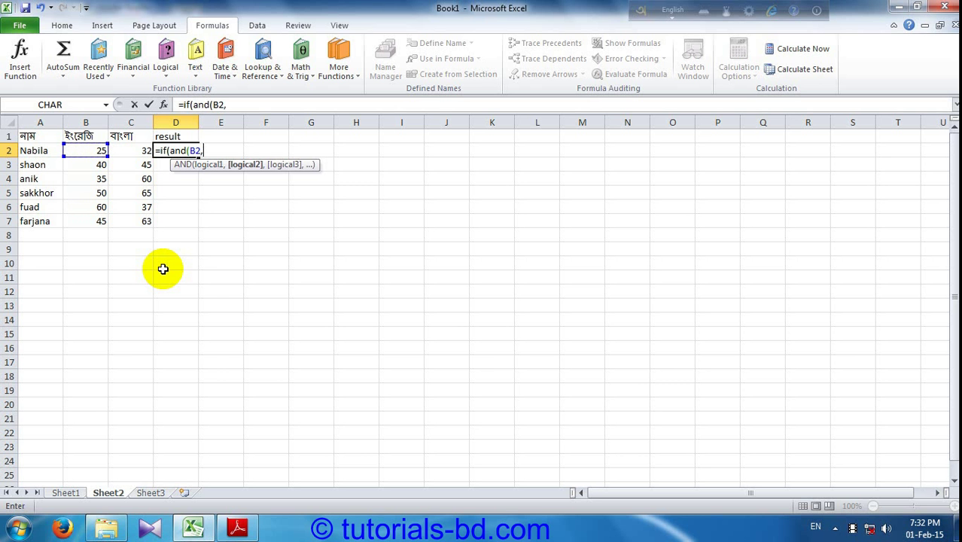
pyautogui.press('BackSpace')
pyautogui.write('>')
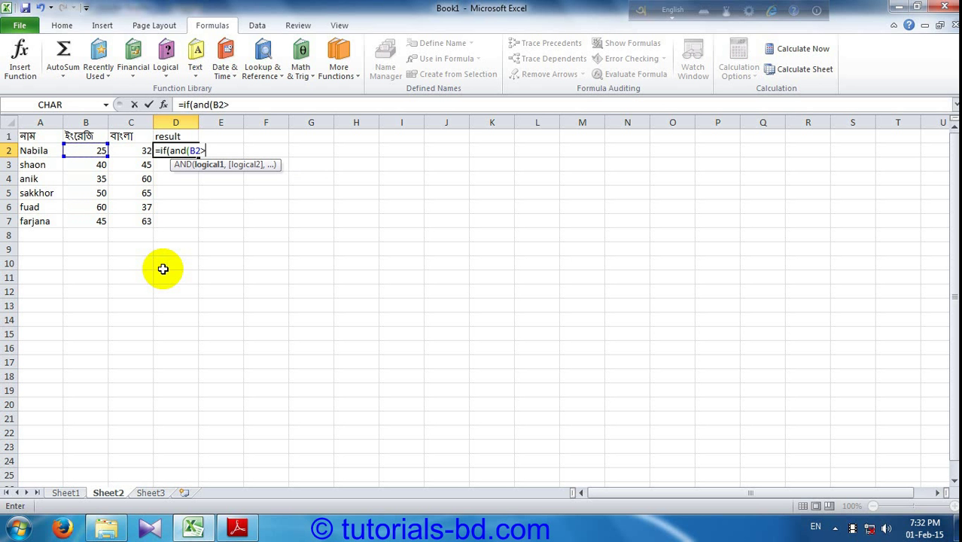
pyautogui.write('=')
pyautogui.write('40')
pyautogui.write(',')
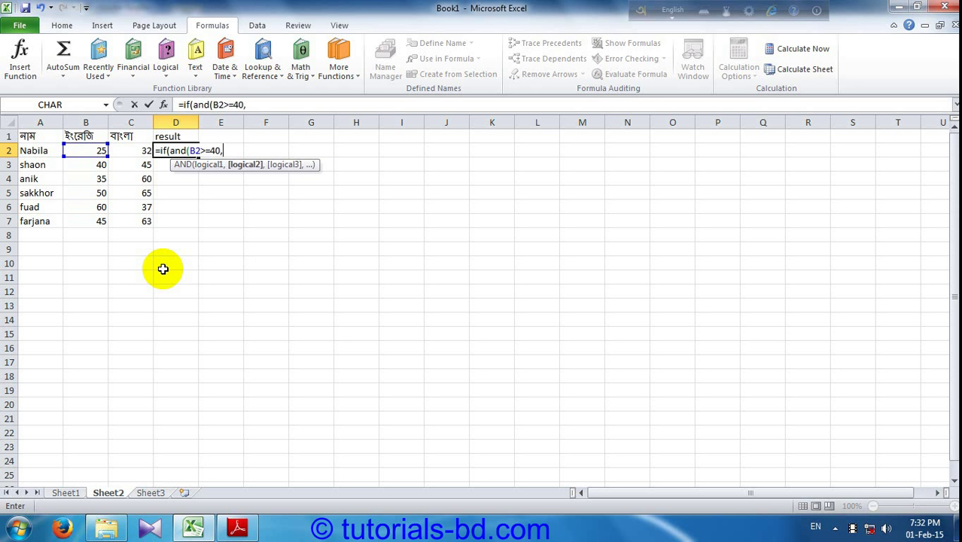
pyautogui.click(133, 153)
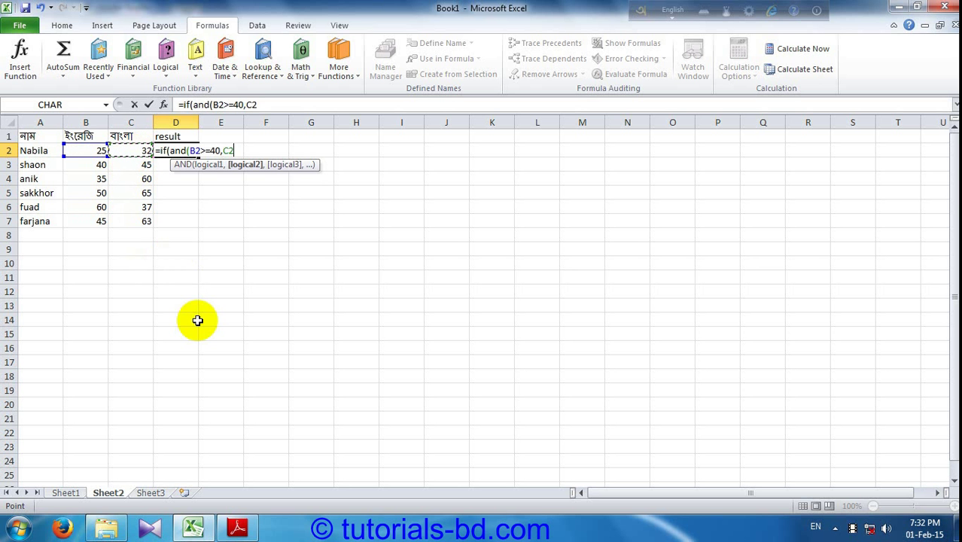
pyautogui.write('>')
pyautogui.write('=40')
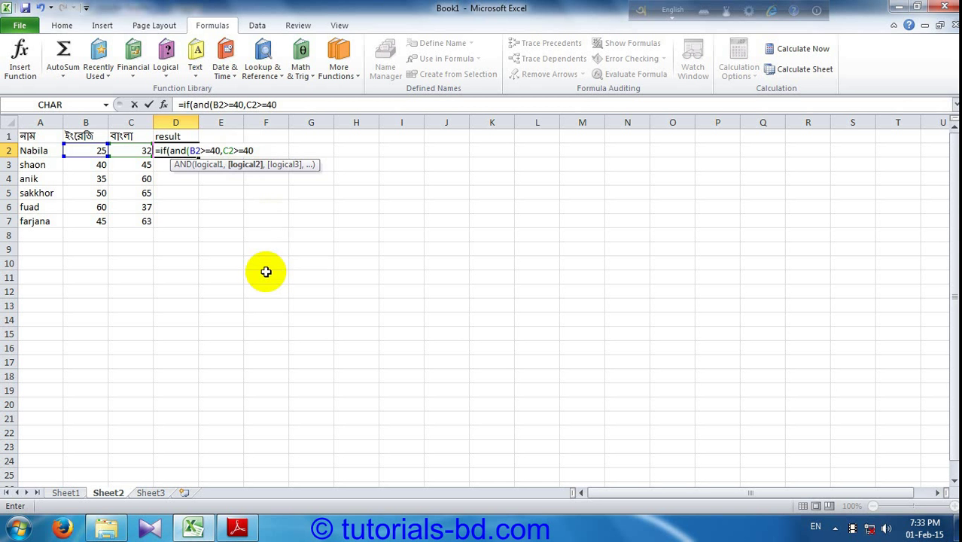
# Add the "pass" and "fail" results, trim extra parentheses and commit the formula
pyautogui.write(')')
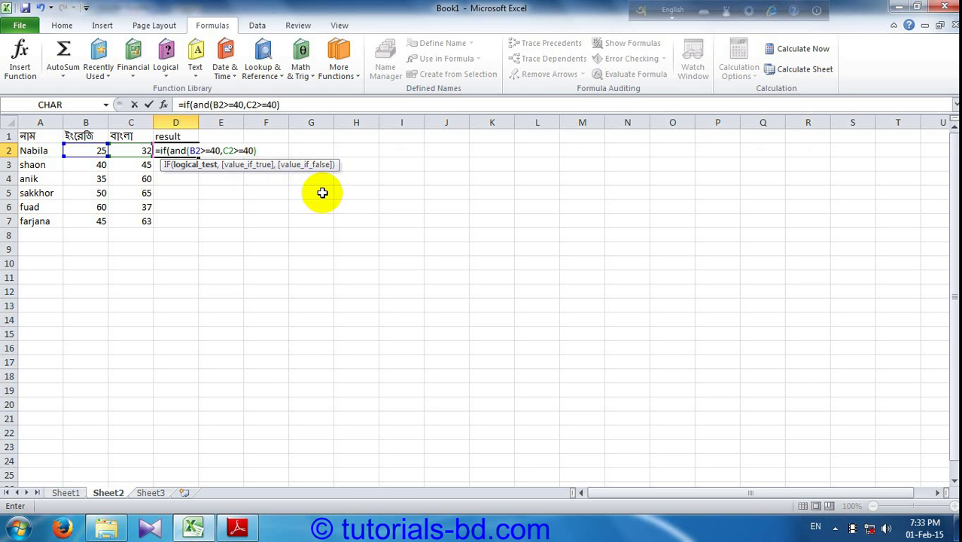
pyautogui.write(',')
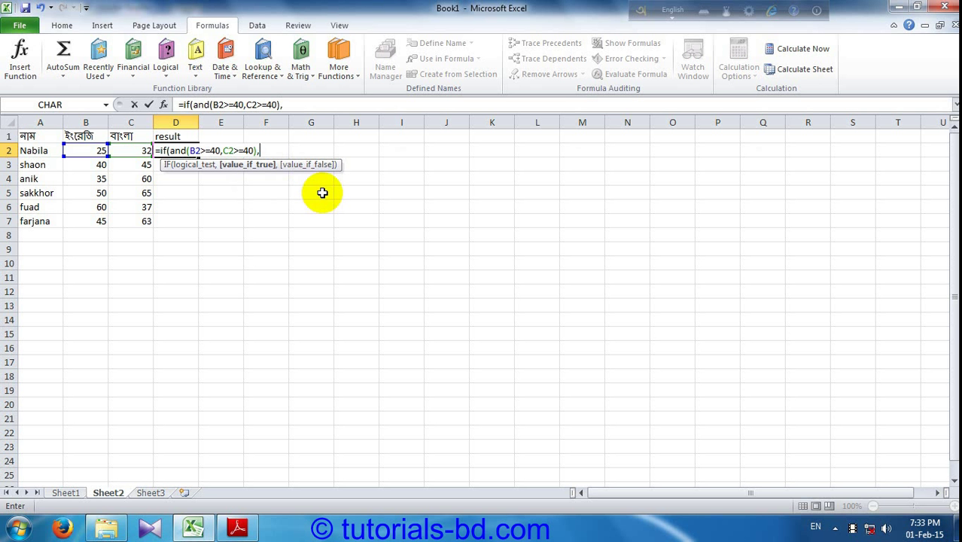
pyautogui.write('"')
pyautogui.write('pass')
pyautogui.write('",')
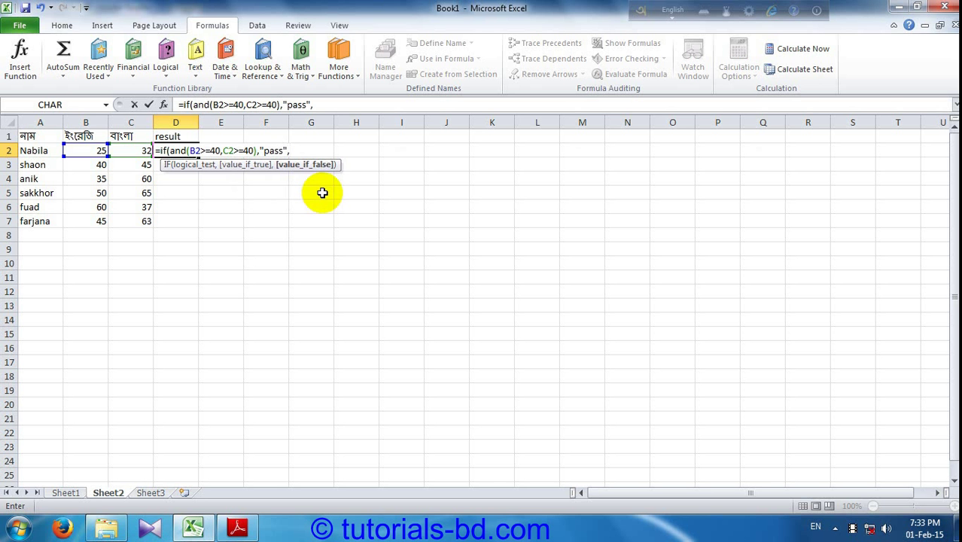
pyautogui.write('"fa')
pyautogui.write('il"')
pyautogui.write(')')
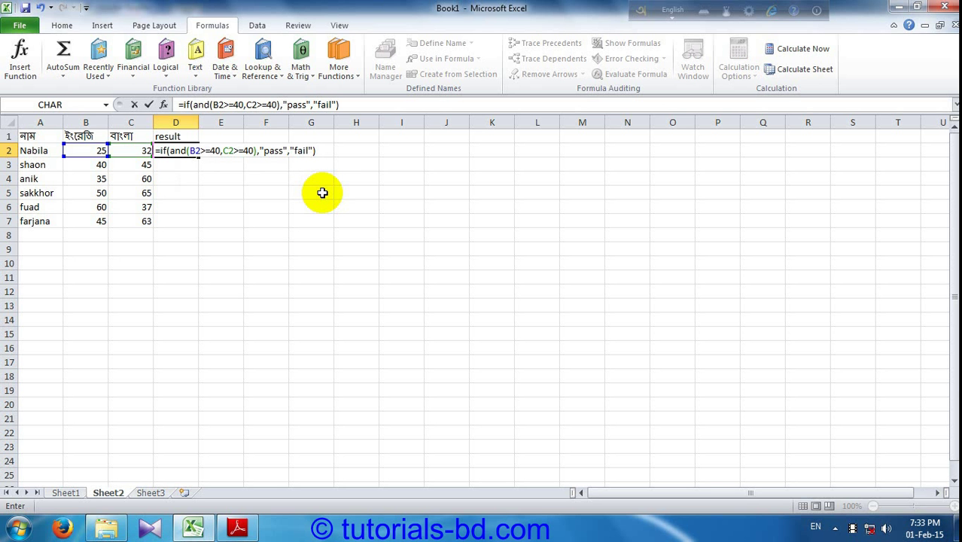
pyautogui.write(')')
pyautogui.write('))')
pyautogui.press('BackSpace')
pyautogui.press('BackSpace')
pyautogui.press('Return')
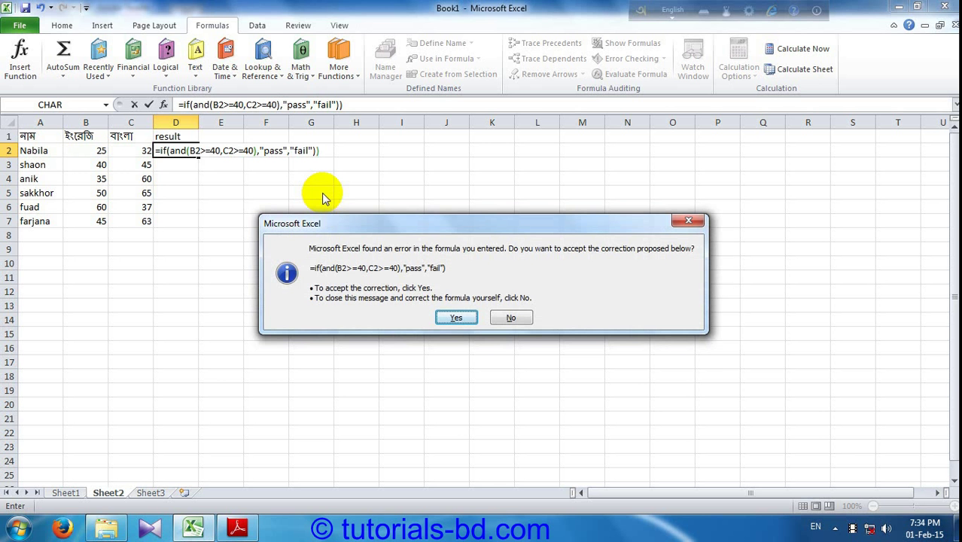
# Accept Excel's parenthesis fix so D2 reads =IF(AND(B2>=40,C2>=40),"pass","fail"), showing fail
pyautogui.press('Return')
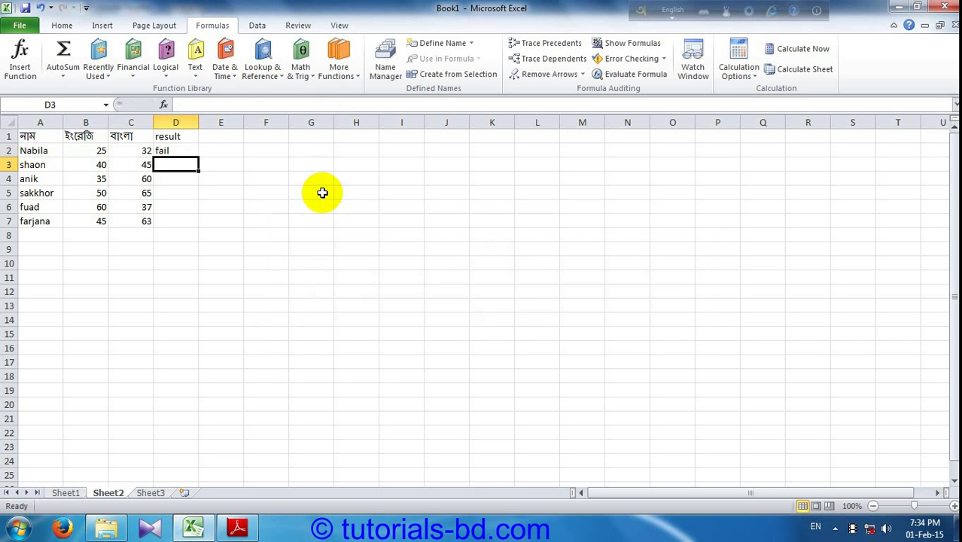
pyautogui.click(182, 152)
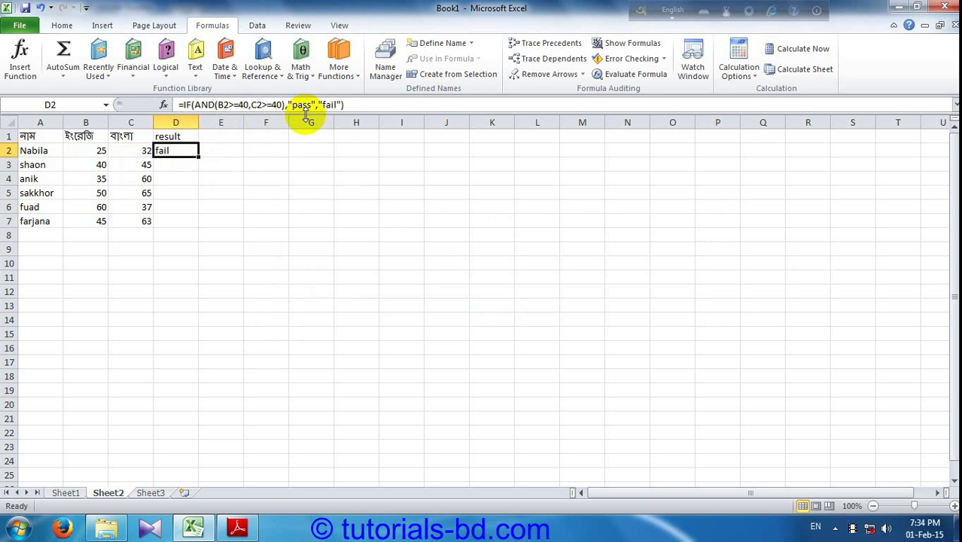
pyautogui.click(350, 107)
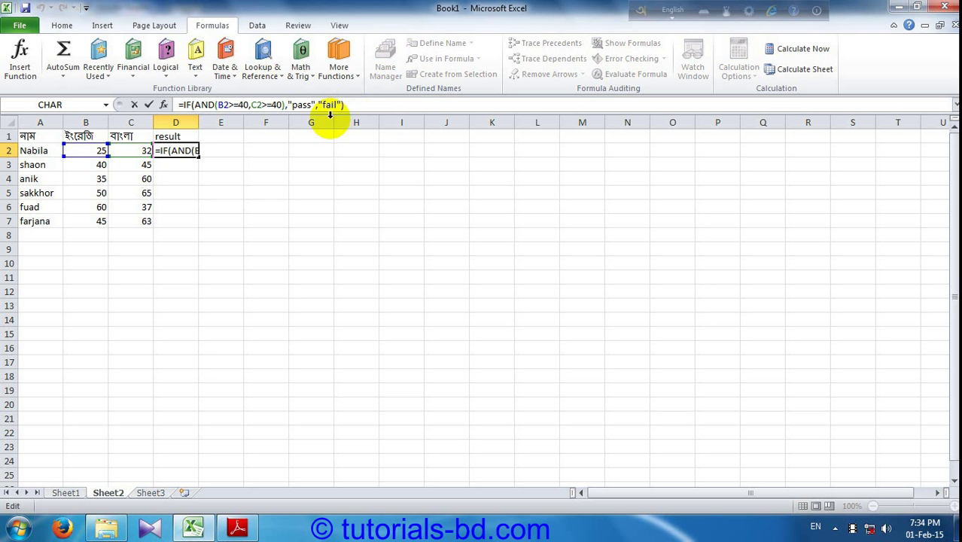
pyautogui.press('Return')
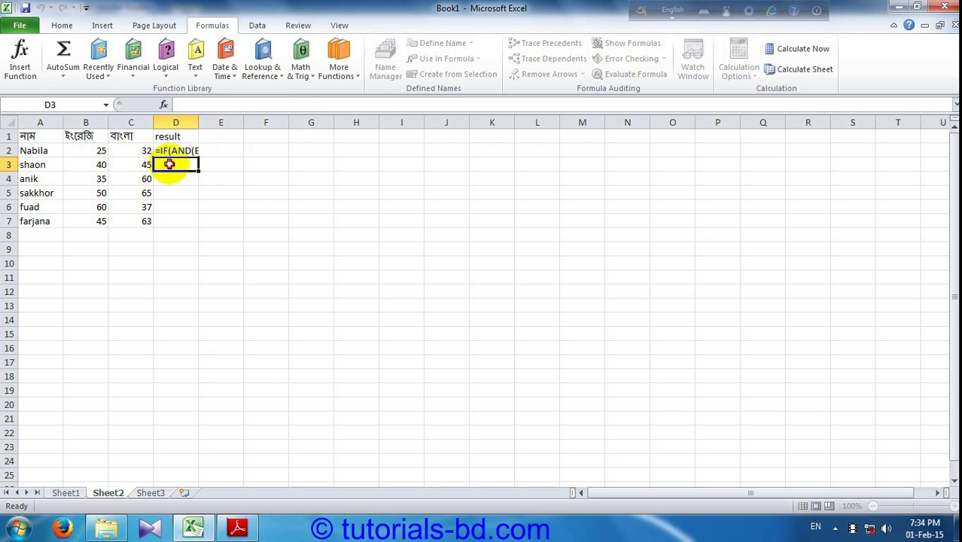
pyautogui.click(171, 150)
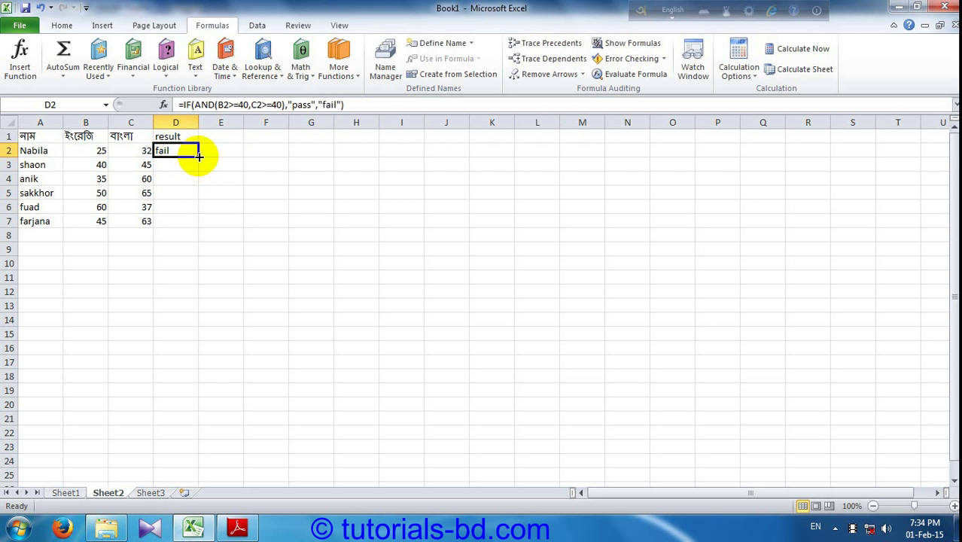
# Fill D2's AND formula down to D7, giving fail, pass, fail, pass, fail, pass
pyautogui.moveTo(199, 156); pyautogui.dragTo(198, 225)
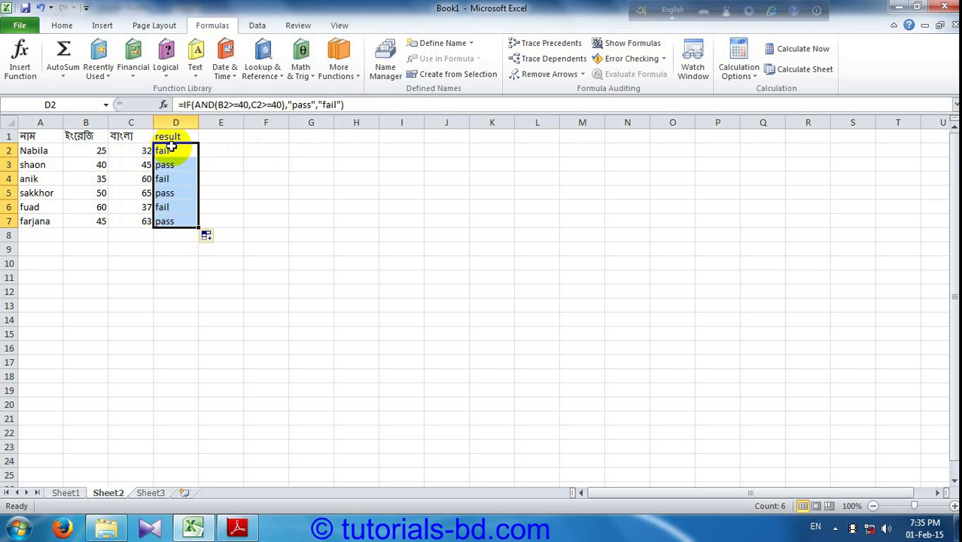
pyautogui.click(71, 150)
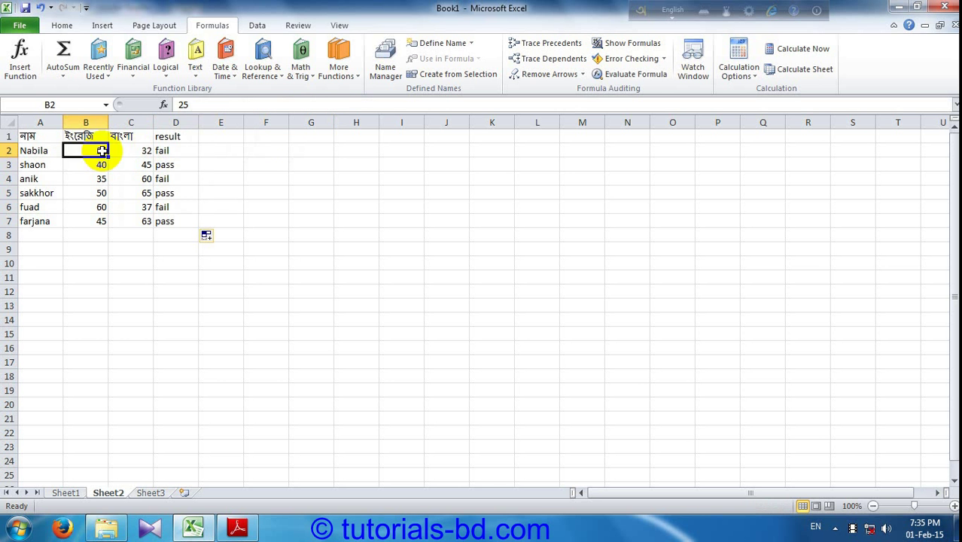
pyautogui.click(159, 151)
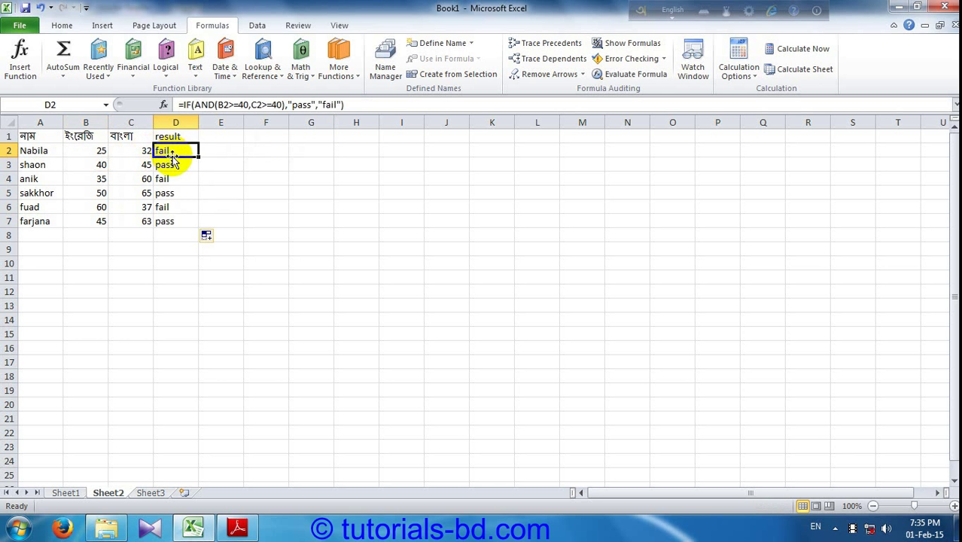
pyautogui.click(87, 165)
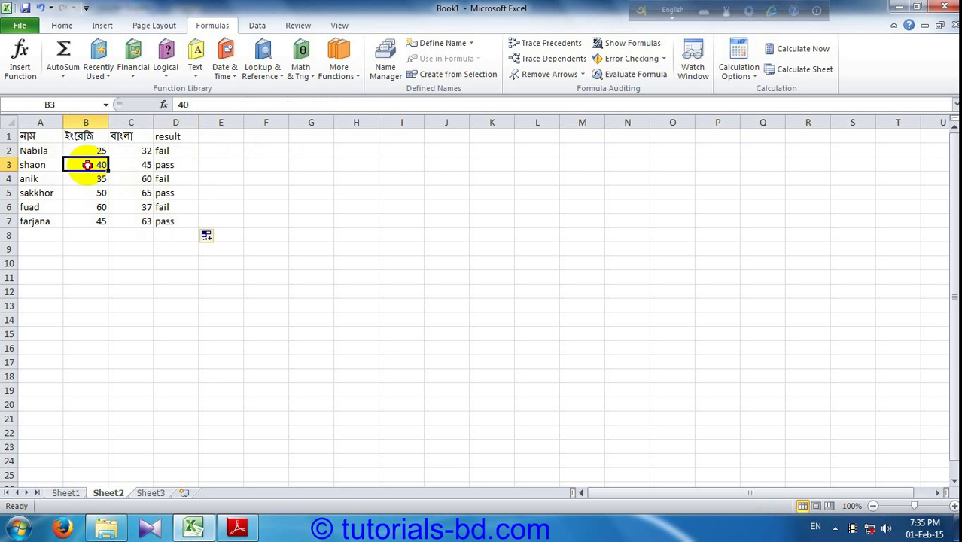
pyautogui.click(122, 165)
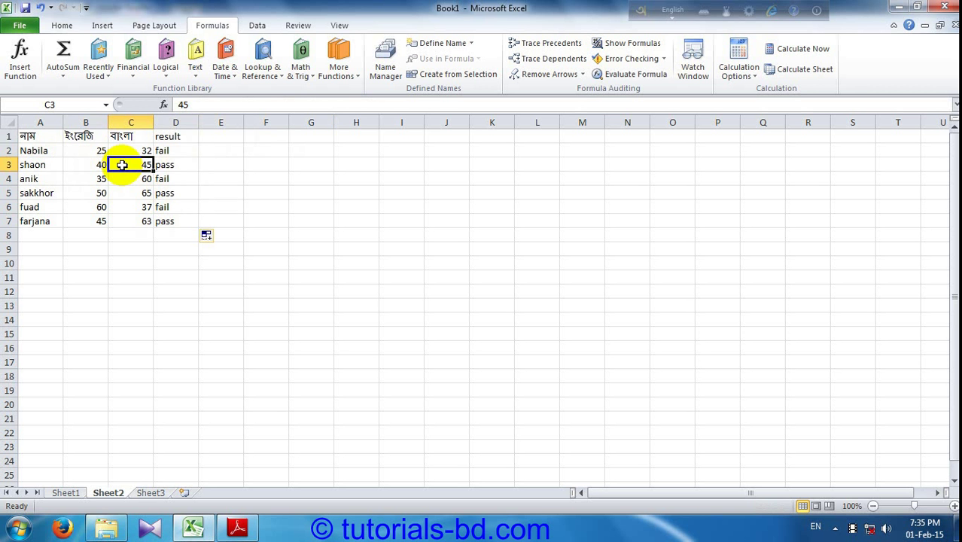
pyautogui.click(85, 180)
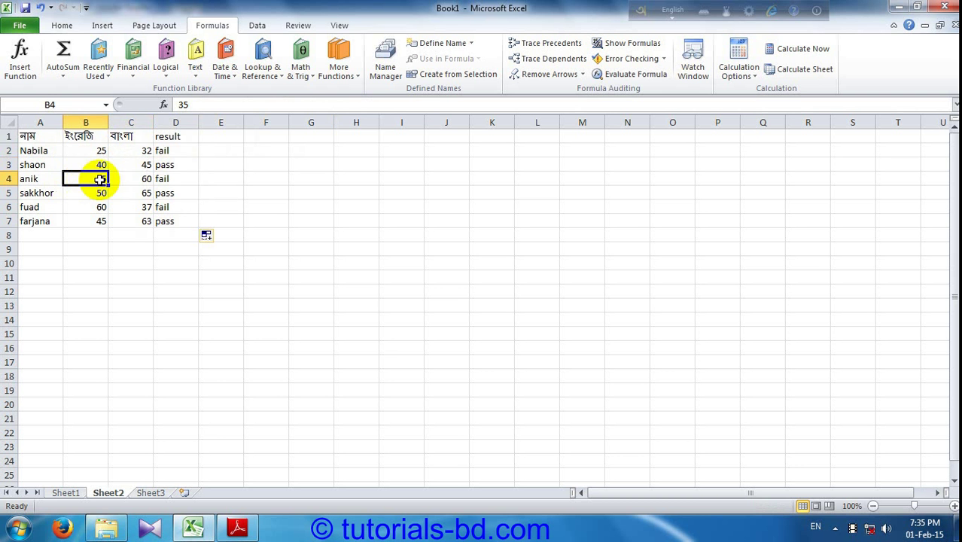
pyautogui.click(132, 179)
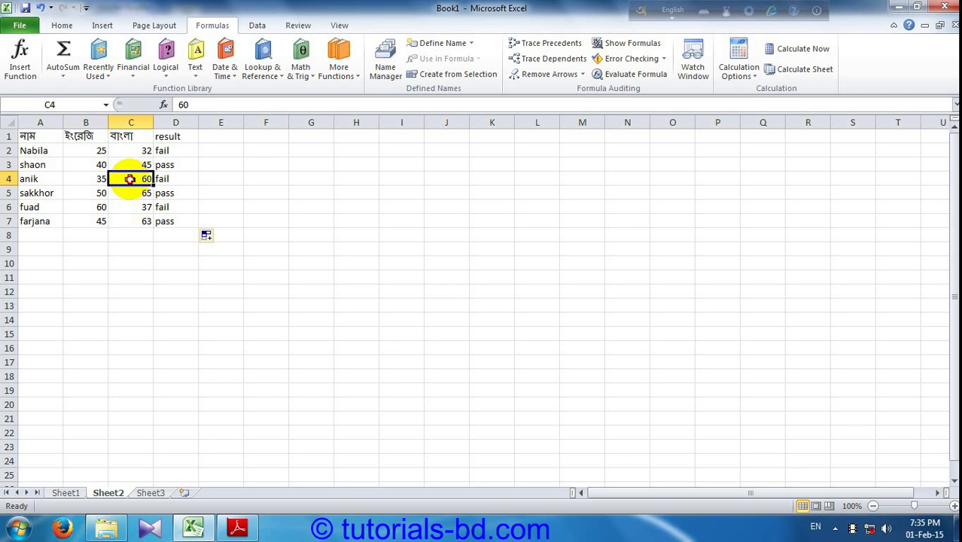
pyautogui.click(87, 181)
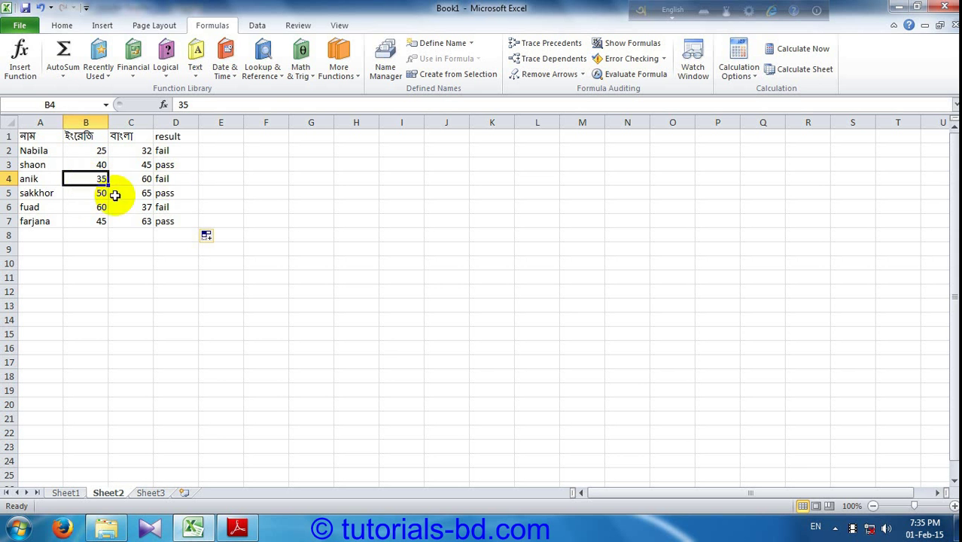
pyautogui.click(82, 197)
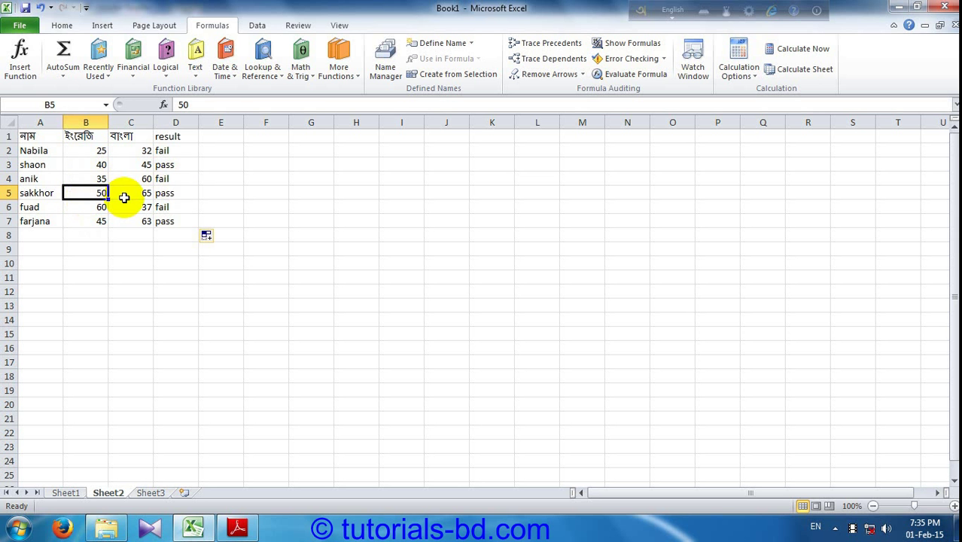
pyautogui.click(124, 196)
pyautogui.click(88, 195)
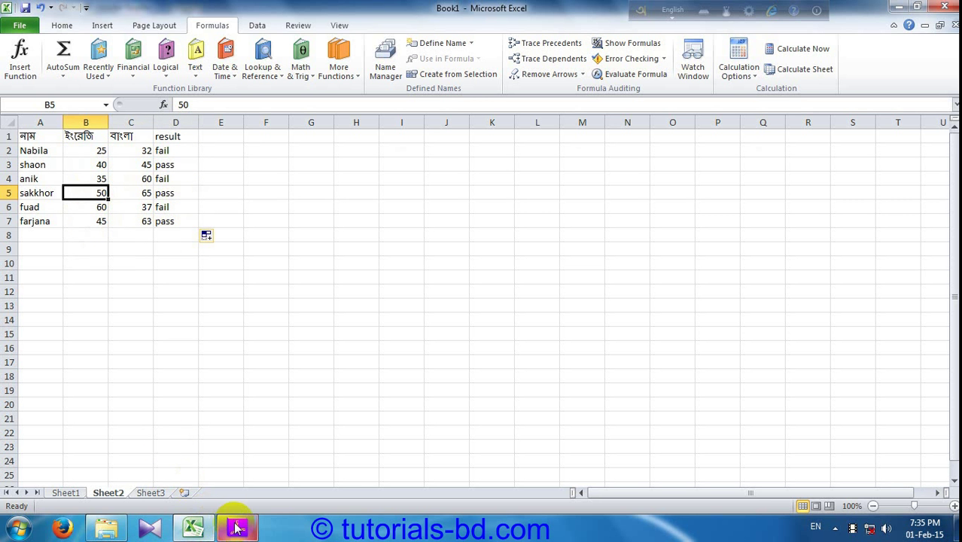
# Bring the Basic if function PDF forward and view the AND truth examples
pyautogui.moveTo(236, 527)
pyautogui.click(249, 463)
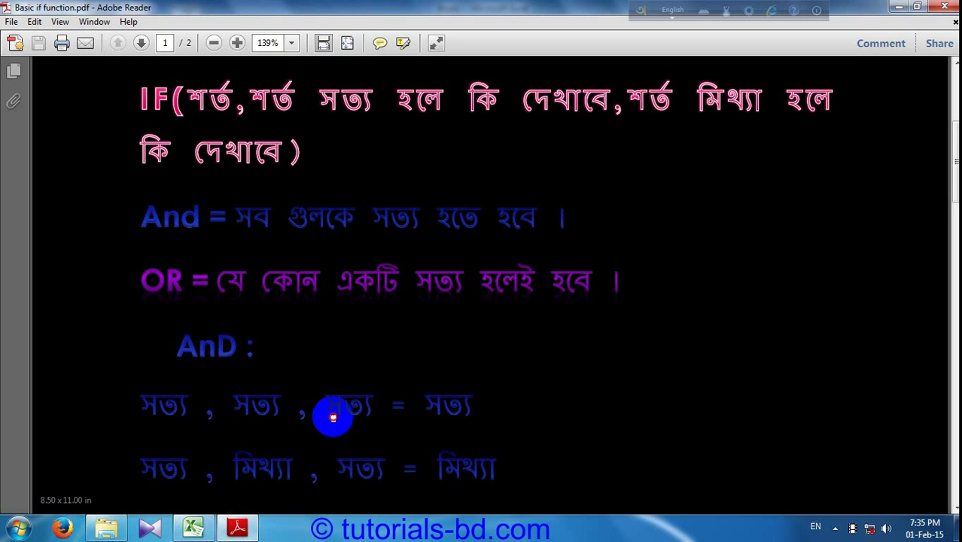
pyautogui.scroll(-4, 350, 279)
pyautogui.scroll(2, 316, 229)
pyautogui.scroll(1, 333, 178)
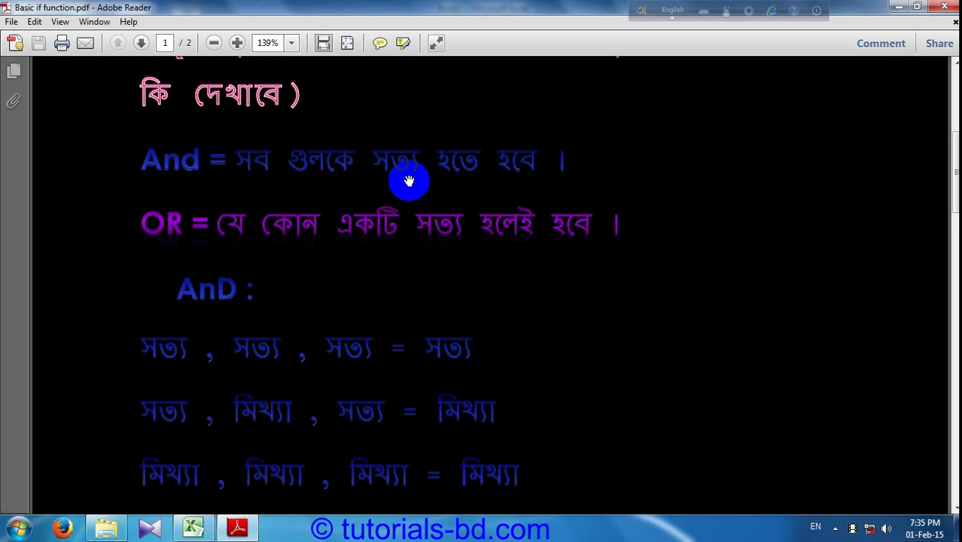
pyautogui.moveTo(482, 347); pyautogui.dragTo(452, 254)
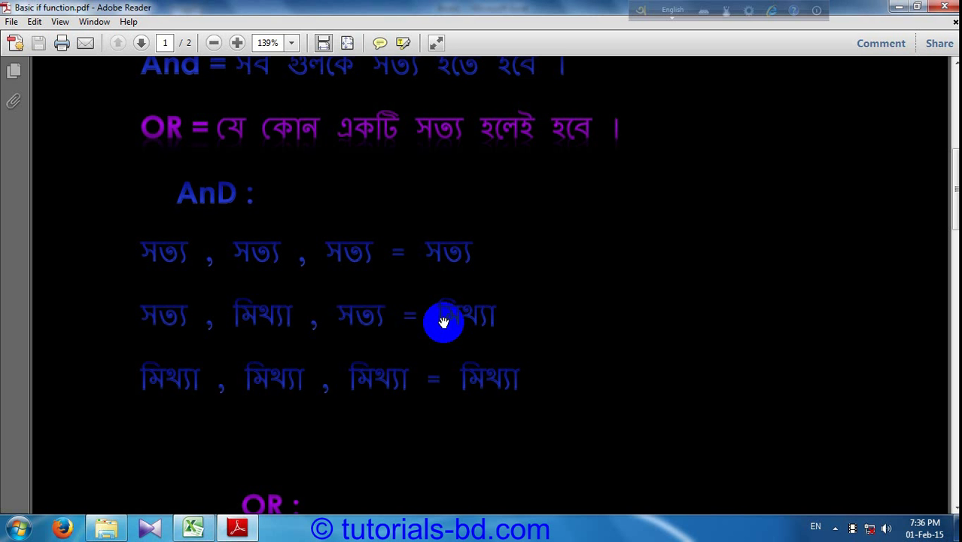
# Check D2's current AND formula in Excel, then go back to the PDF notes
pyautogui.click(193, 528)
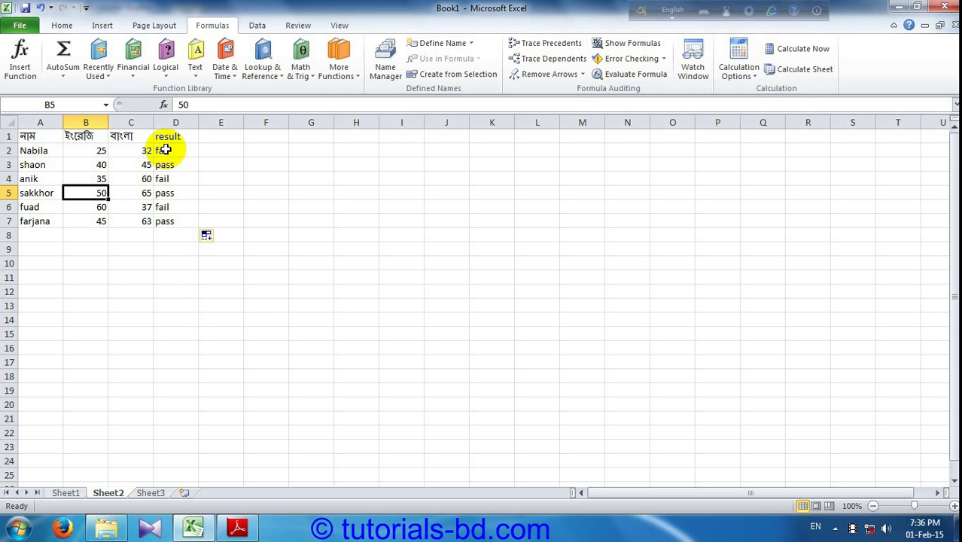
pyautogui.click(165, 150)
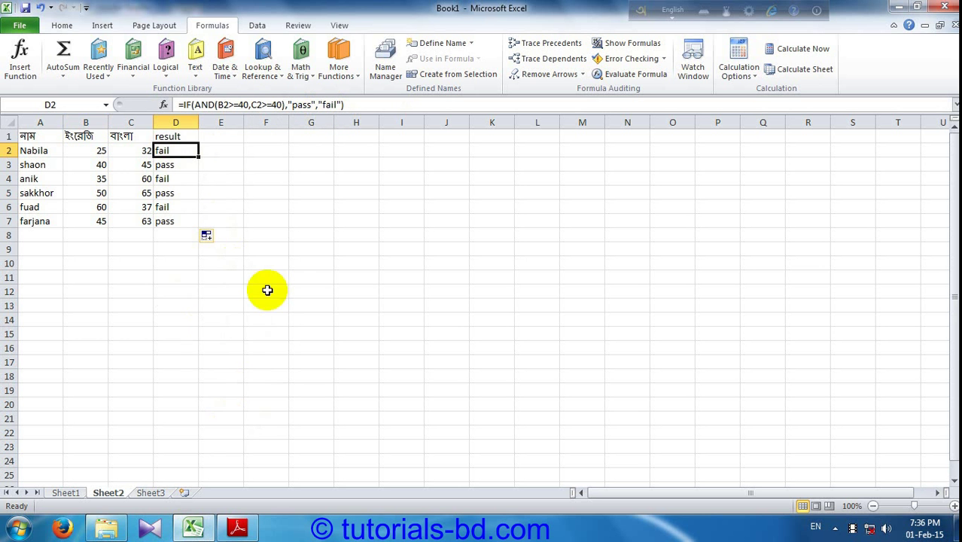
pyautogui.click(195, 532)
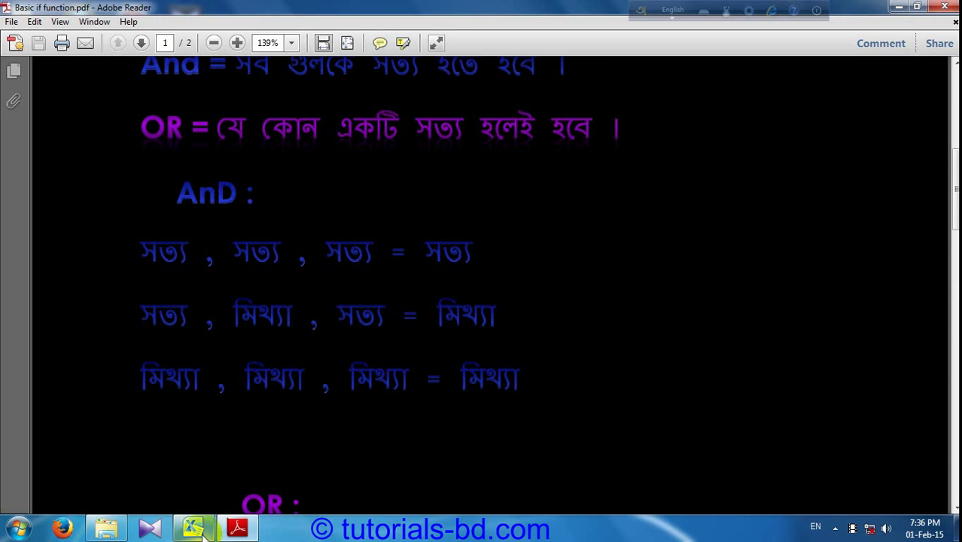
# Read through the OR examples and return to the top of page 1
pyautogui.scroll(-1, 434, 327)
pyautogui.scroll(-4, 391, 408)
pyautogui.scroll(-4, 419, 309)
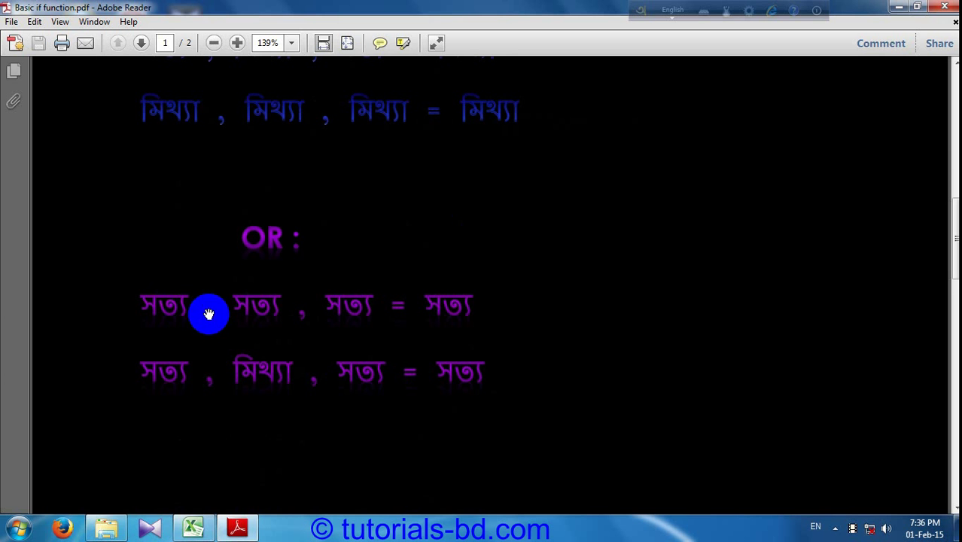
pyautogui.scroll(-3, 307, 321)
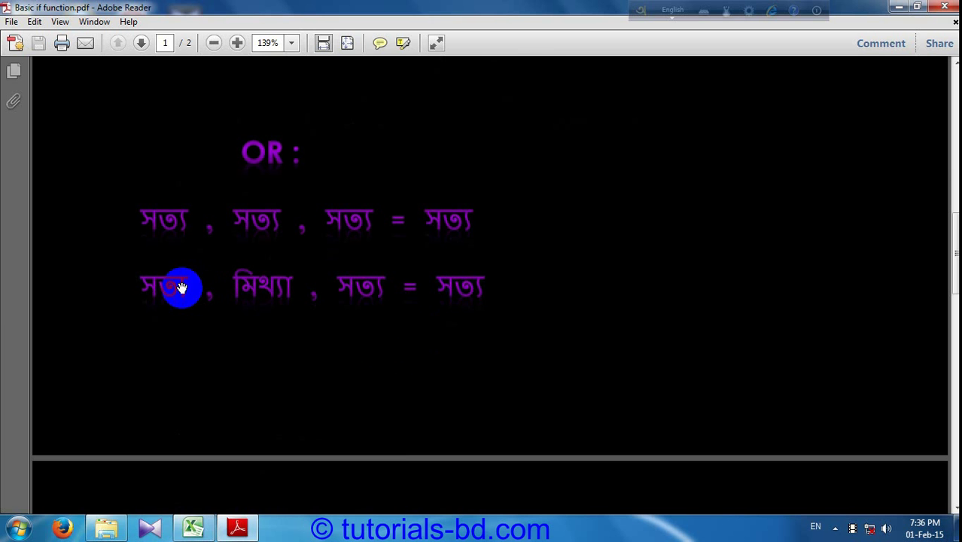
pyautogui.scroll(-3, 374, 396)
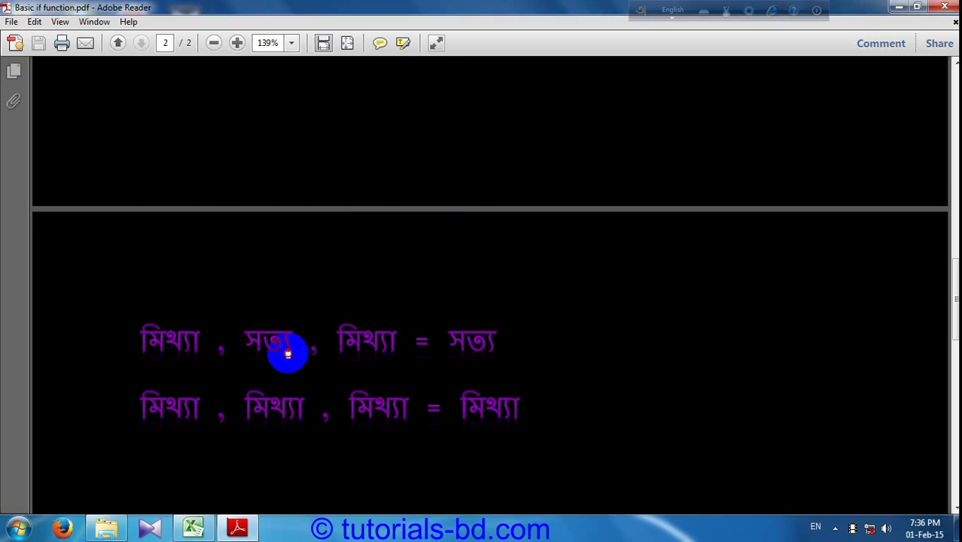
pyautogui.scroll(3, 474, 280)
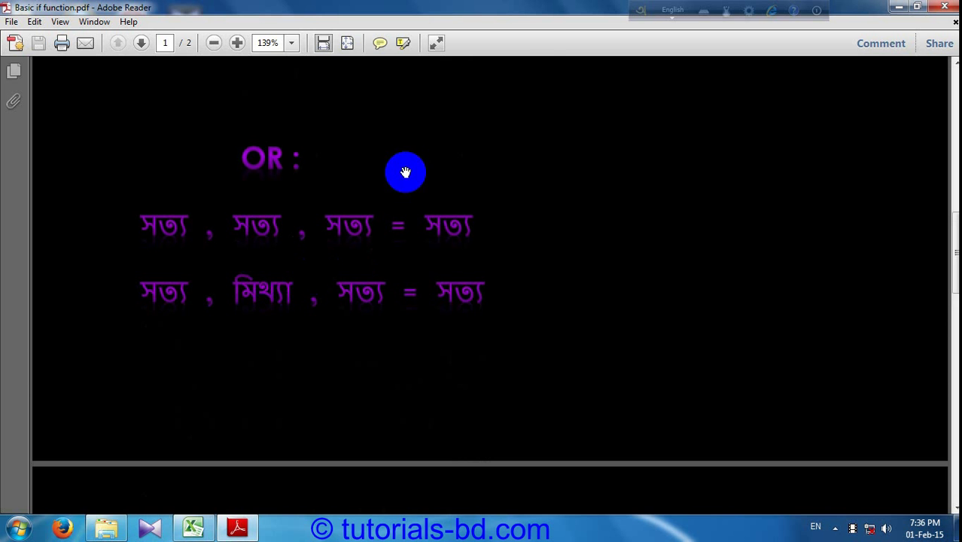
pyautogui.moveTo(406, 171); pyautogui.dragTo(396, 356)
pyautogui.moveTo(307, 221); pyautogui.dragTo(230, 378)
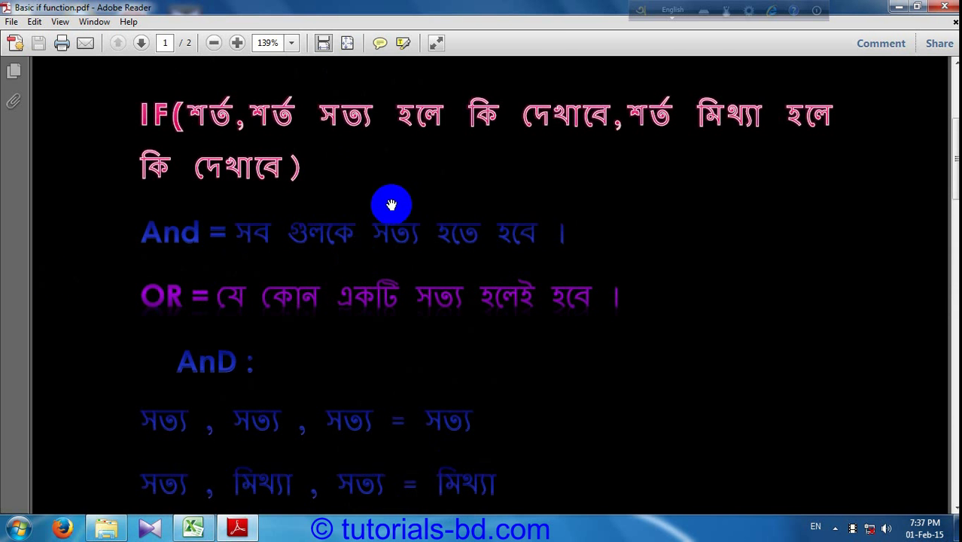
pyautogui.scroll(1, 393, 200)
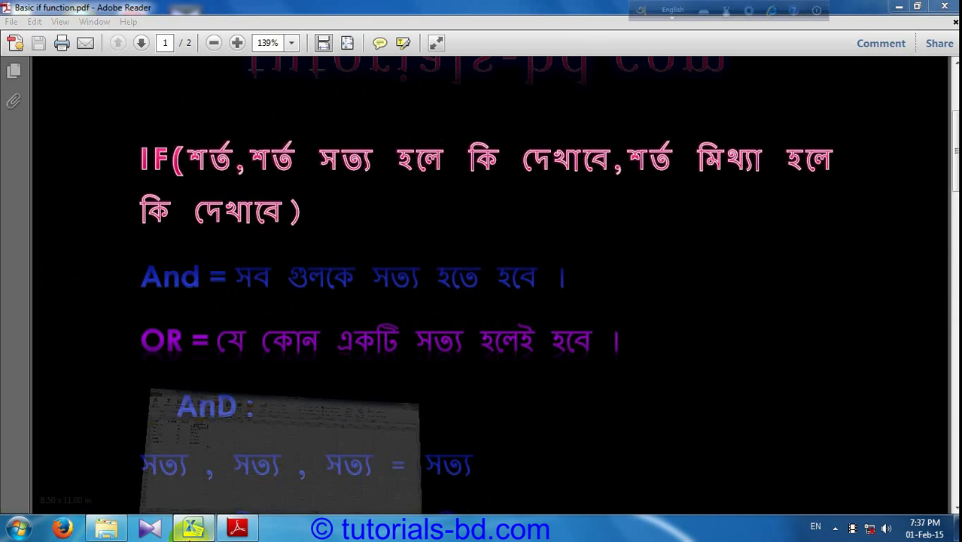
# Change D2 to =IF(OR(B2>=40,C2>=40),"pass","fail"), which still shows fail
pyautogui.click(192, 529)
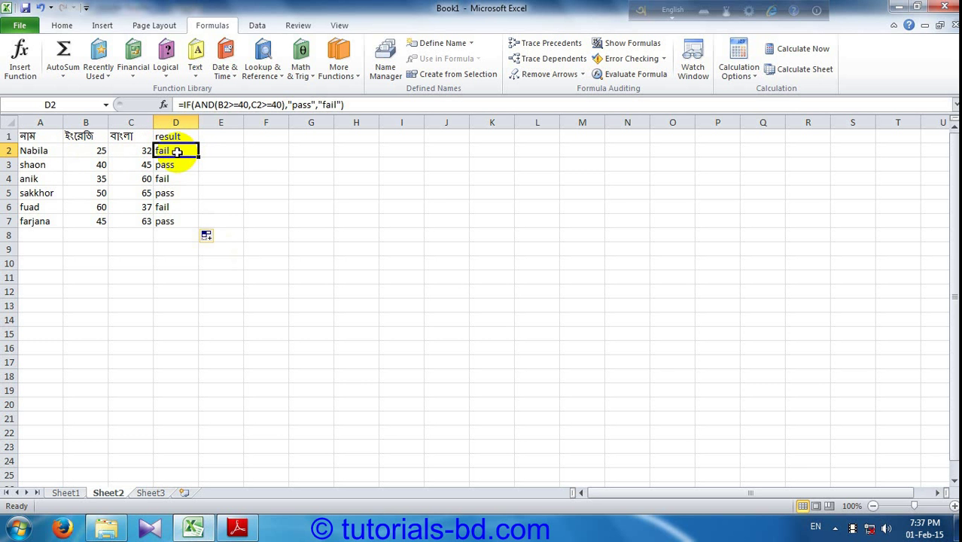
pyautogui.click(345, 104)
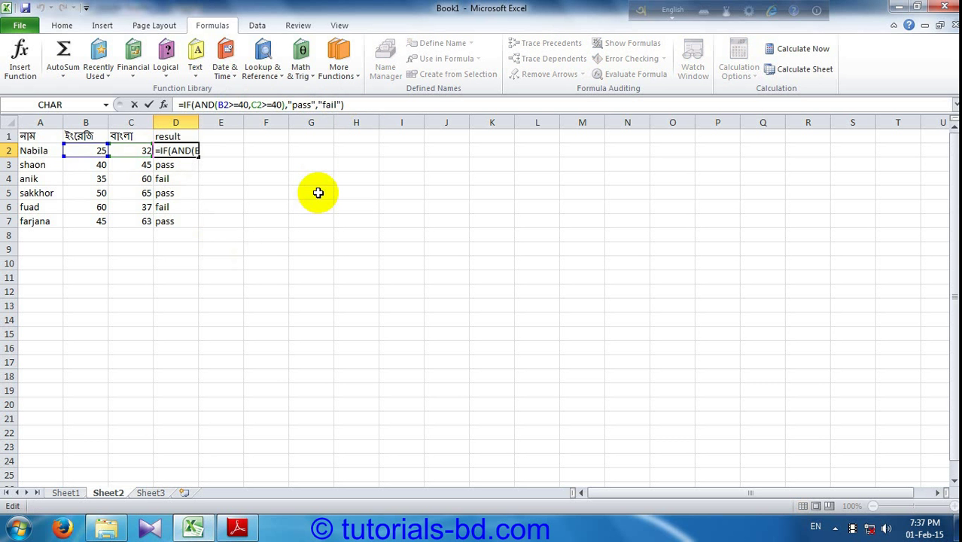
pyautogui.press('Left')
pyautogui.press('Left')
pyautogui.press('Left')
pyautogui.press('Left')
pyautogui.press('Left')
pyautogui.press('Left')
pyautogui.press('Left')
pyautogui.press('Left')
pyautogui.press('Left')
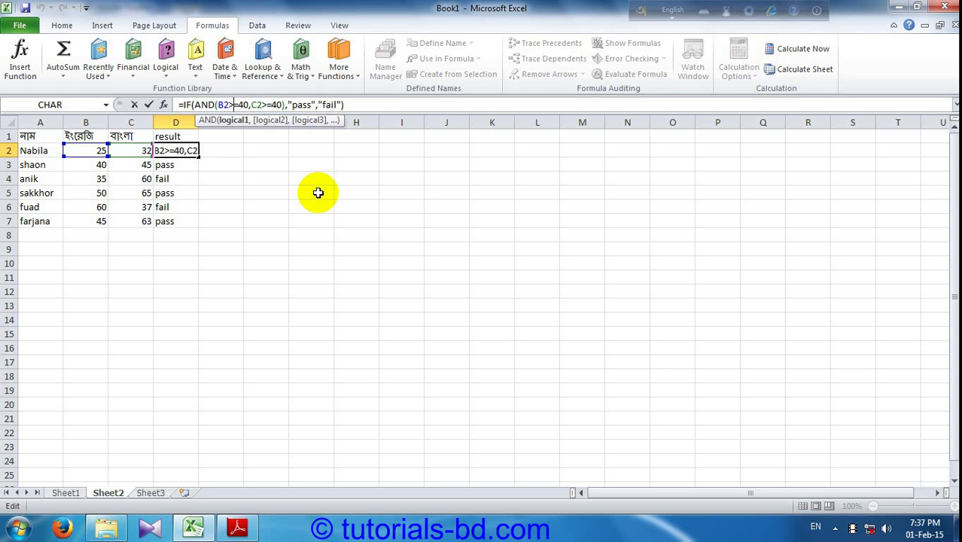
pyautogui.press('Left')
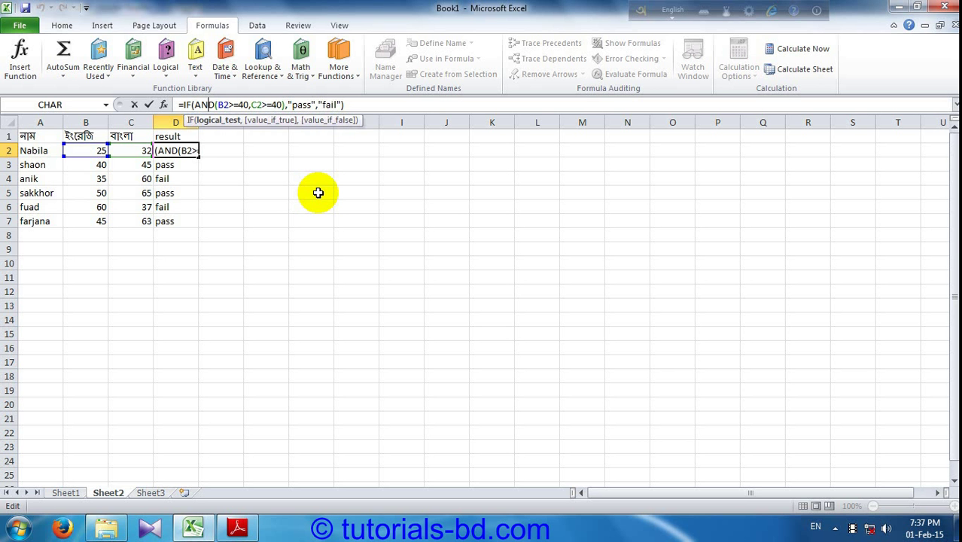
pyautogui.press('BackSpace')
pyautogui.press('BackSpace')
pyautogui.press('BackSpace')
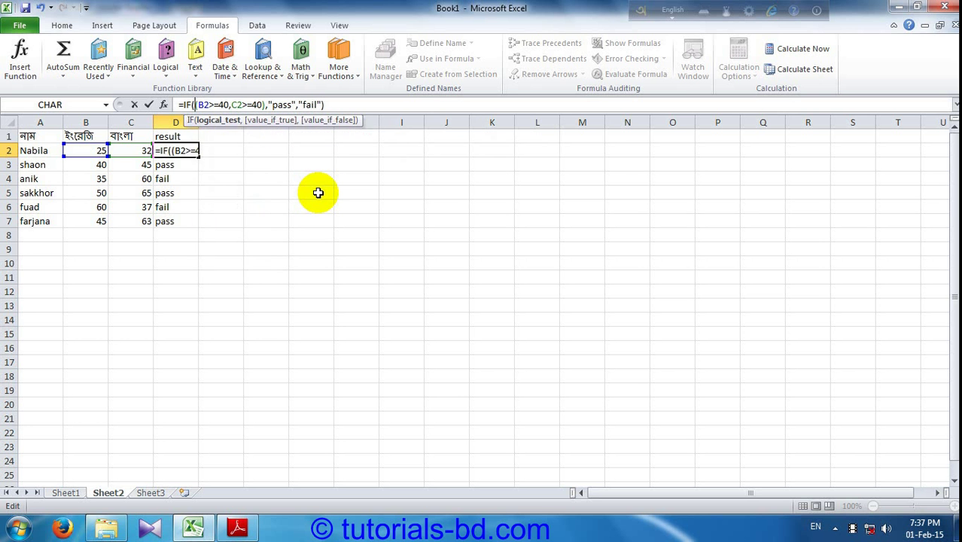
pyautogui.write('OR')
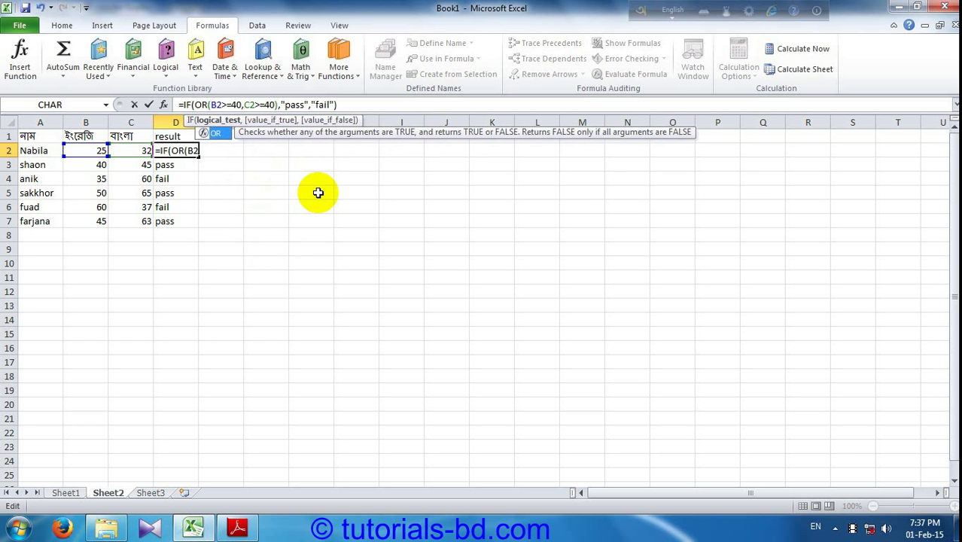
pyautogui.press('Return')
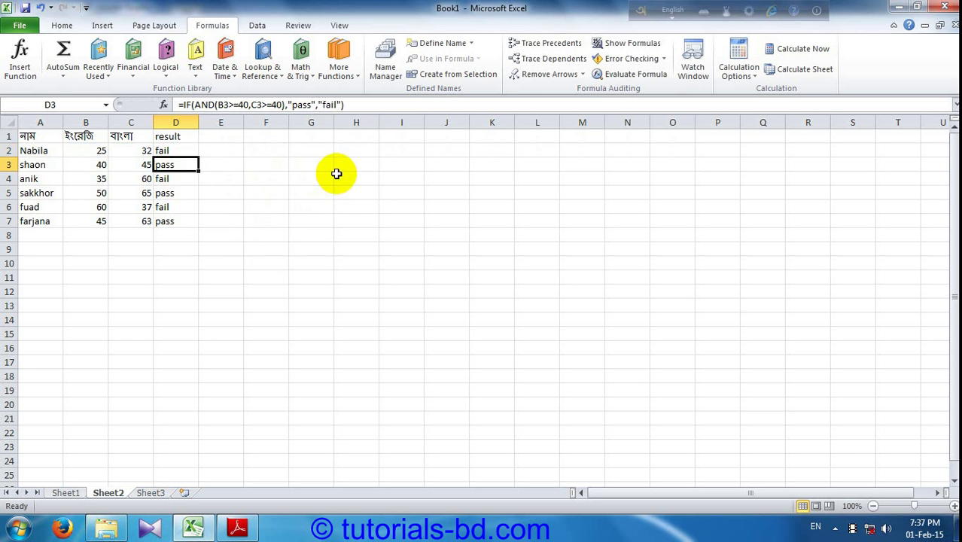
pyautogui.click(175, 150)
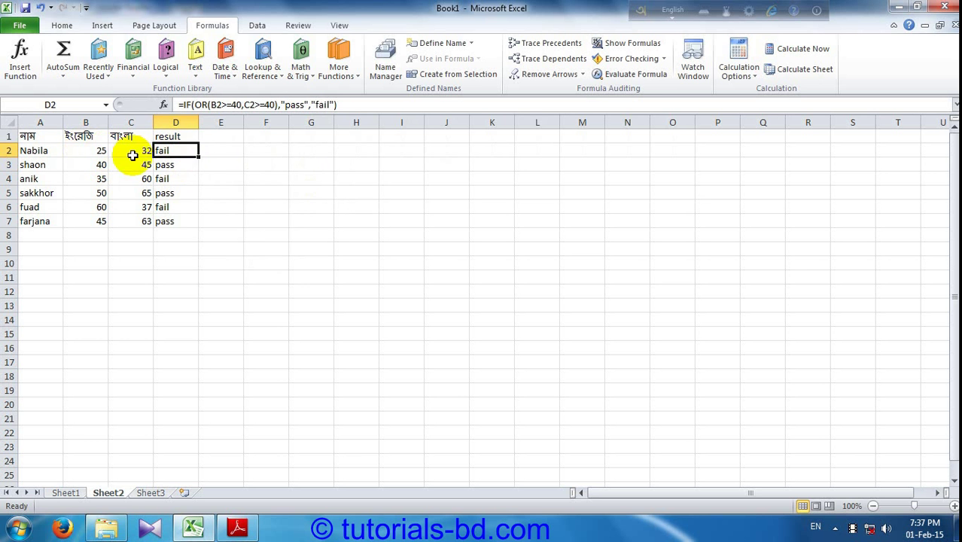
# Fill the OR formula from D2 down to D7 and check the marks in rows 3 and 4
pyautogui.moveTo(197, 155); pyautogui.dragTo(197, 224)
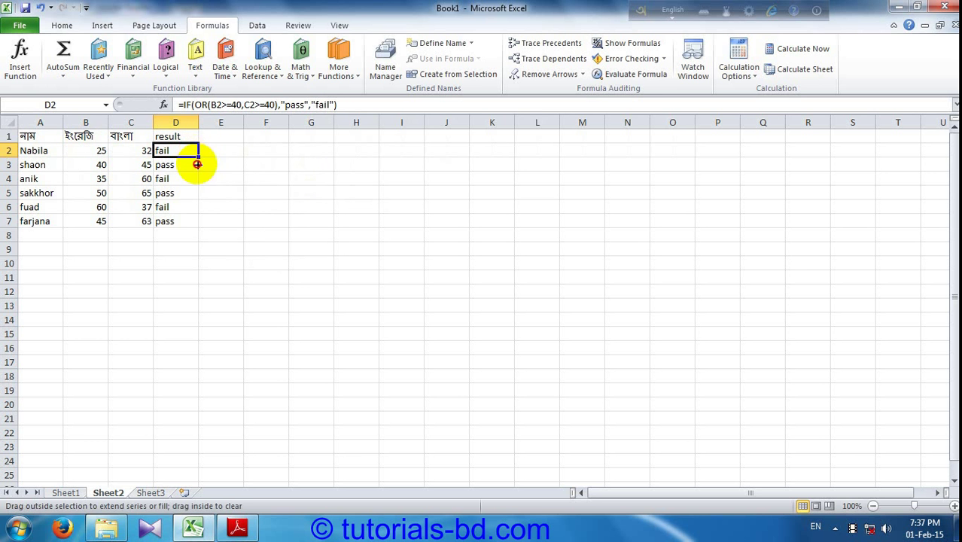
pyautogui.click(146, 260)
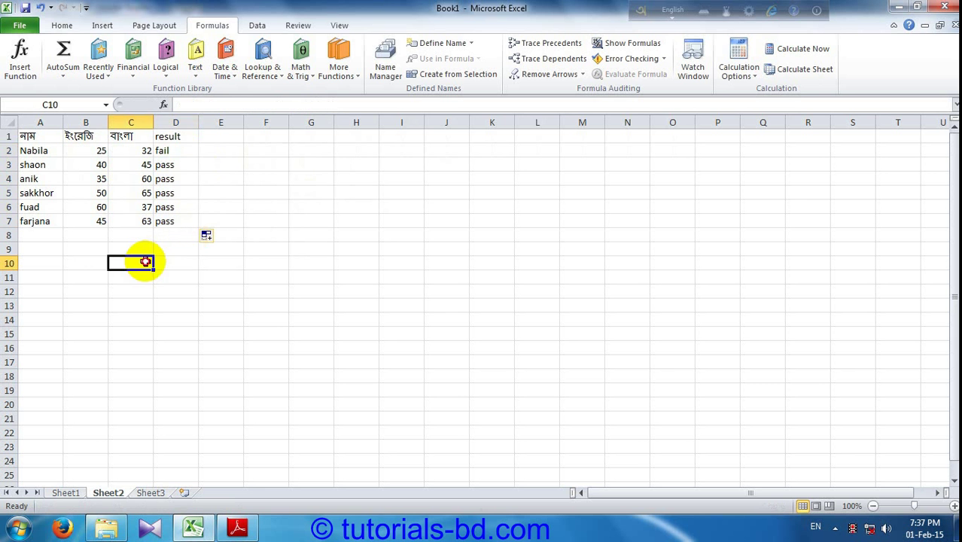
pyautogui.click(94, 166)
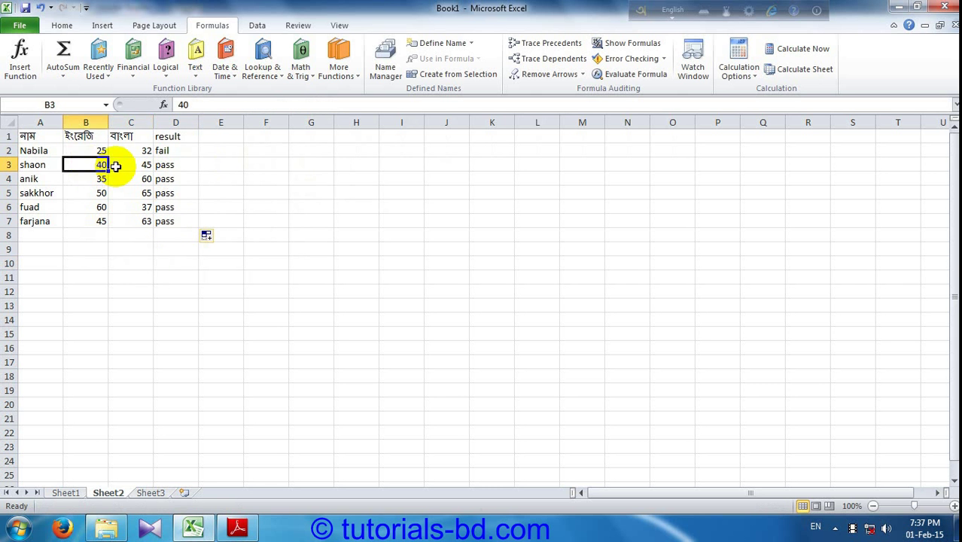
pyautogui.click(125, 164)
pyautogui.click(92, 182)
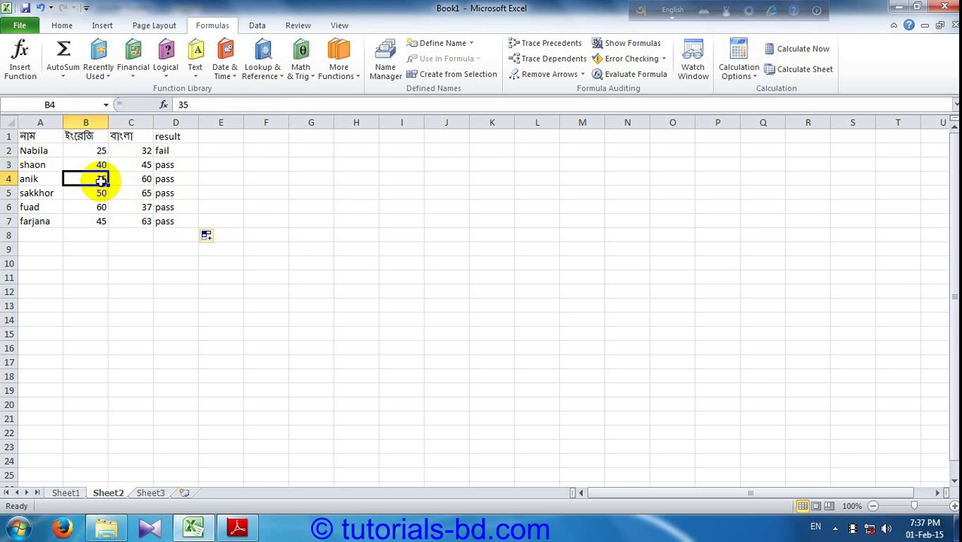
pyautogui.click(170, 181)
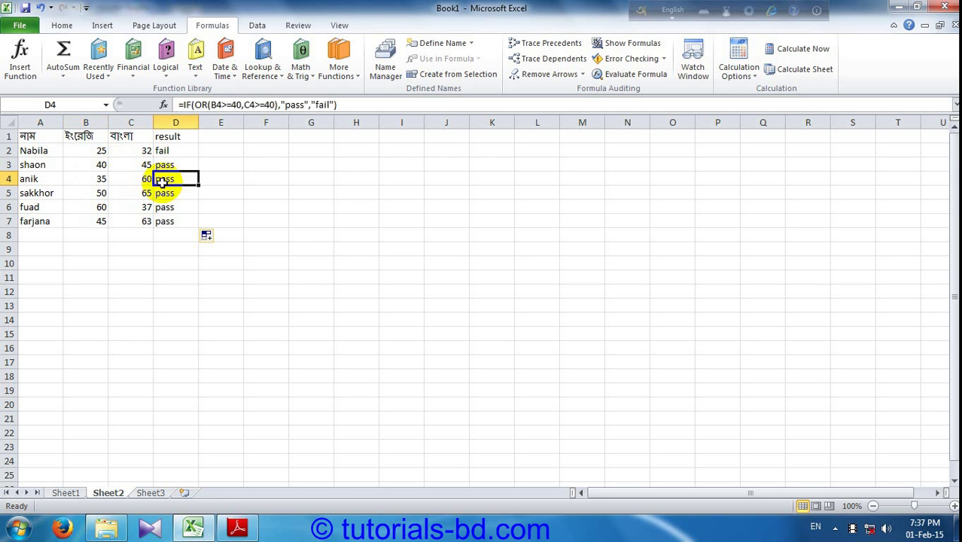
pyautogui.click(140, 183)
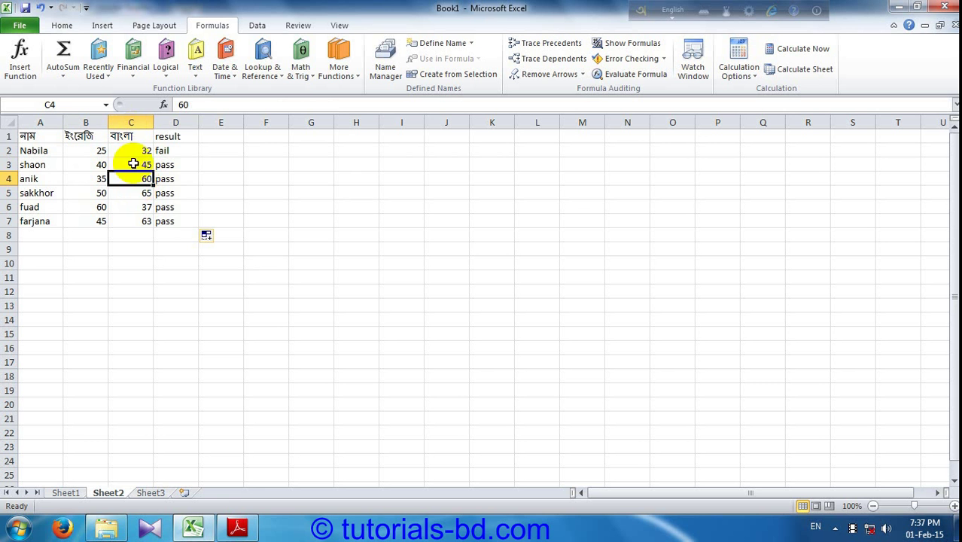
# Verify the marks and pass/fail results for rows 5–7 and row 2
pyautogui.click(179, 192)
pyautogui.click(76, 211)
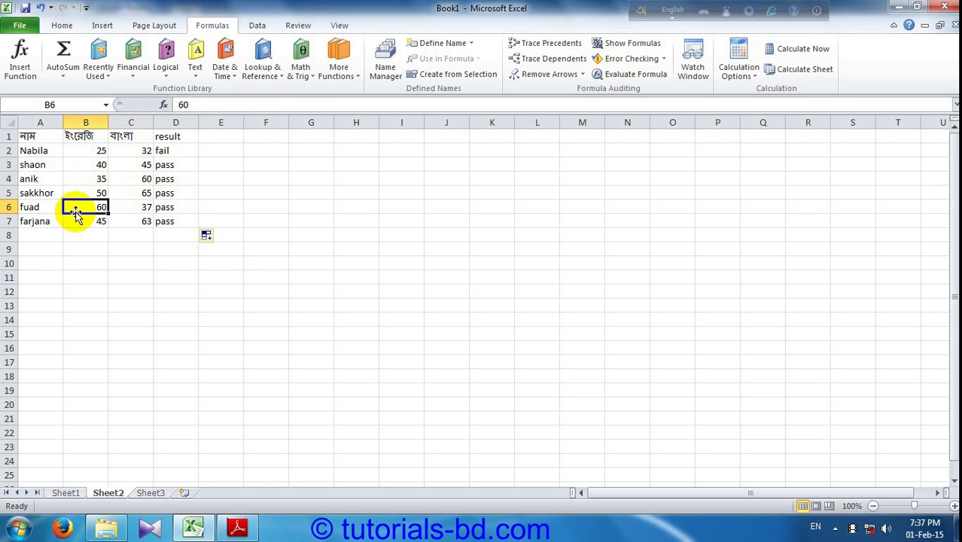
pyautogui.click(135, 209)
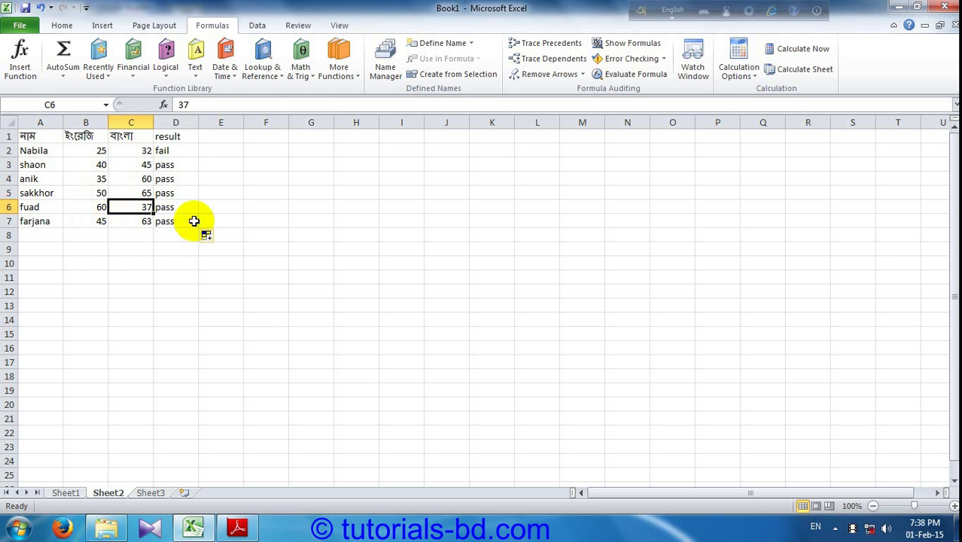
pyautogui.click(181, 221)
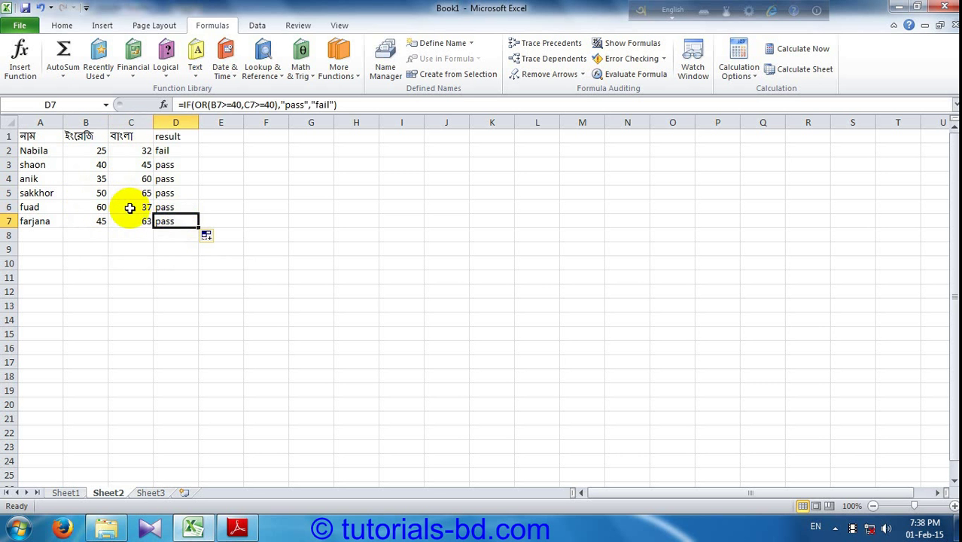
pyautogui.click(129, 208)
pyautogui.click(170, 209)
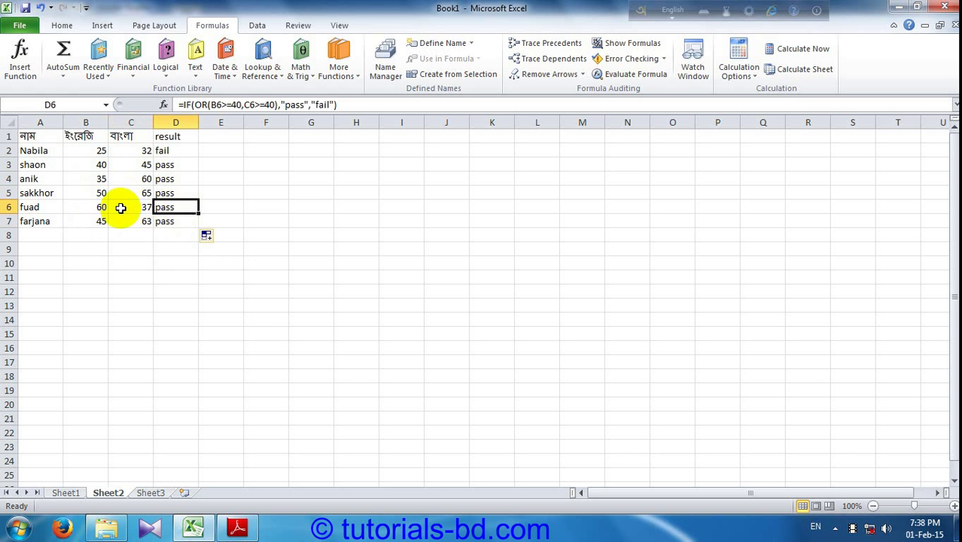
pyautogui.click(87, 209)
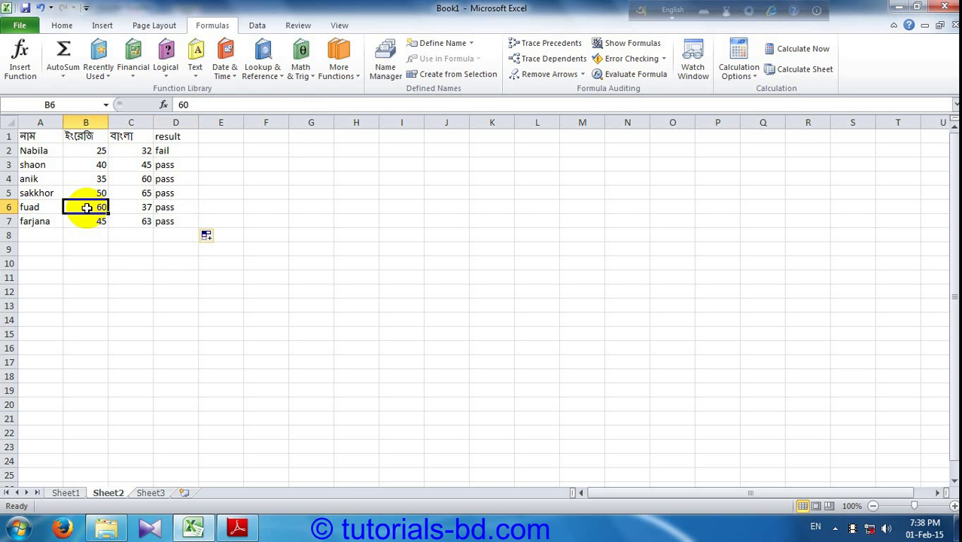
pyautogui.click(168, 210)
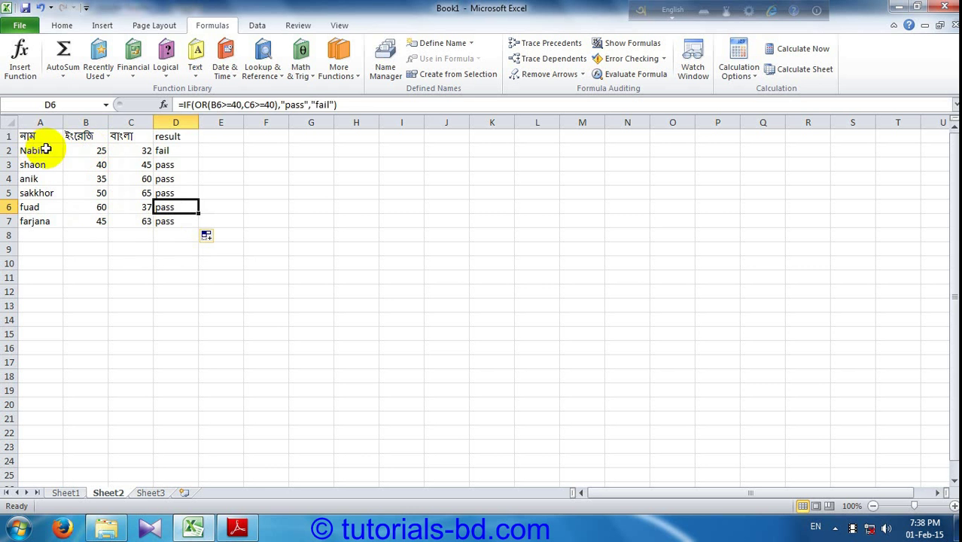
pyautogui.click(83, 149)
pyautogui.click(128, 149)
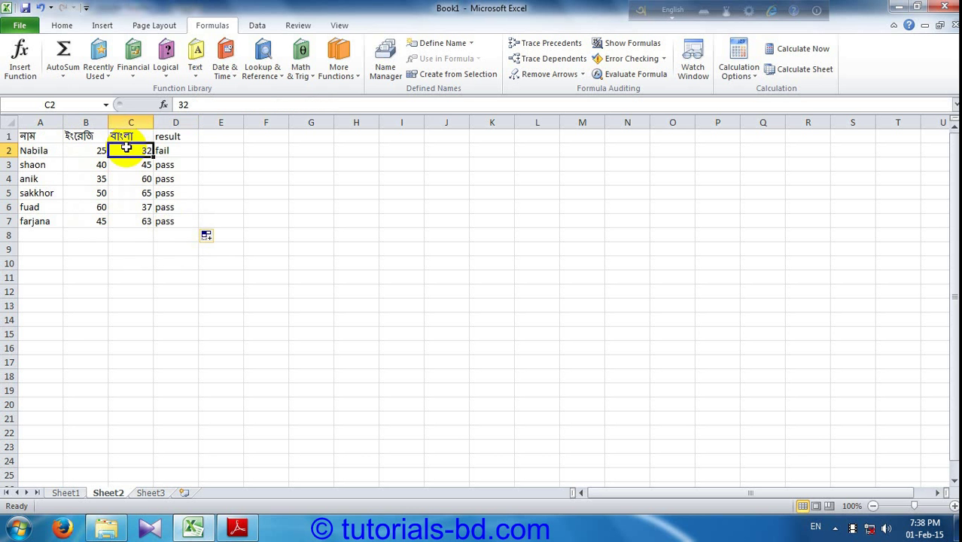
pyautogui.click(175, 148)
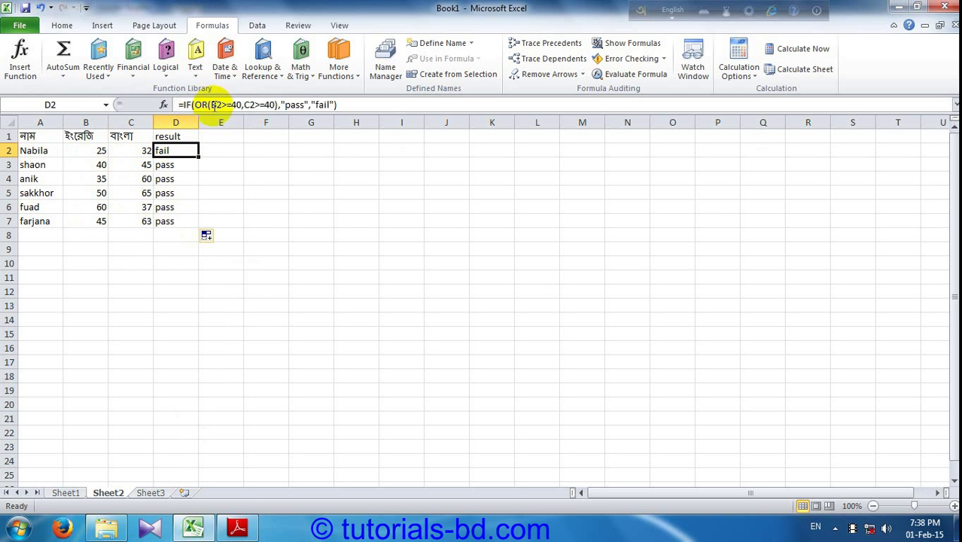
pyautogui.moveTo(237, 527)
pyautogui.click(256, 465)
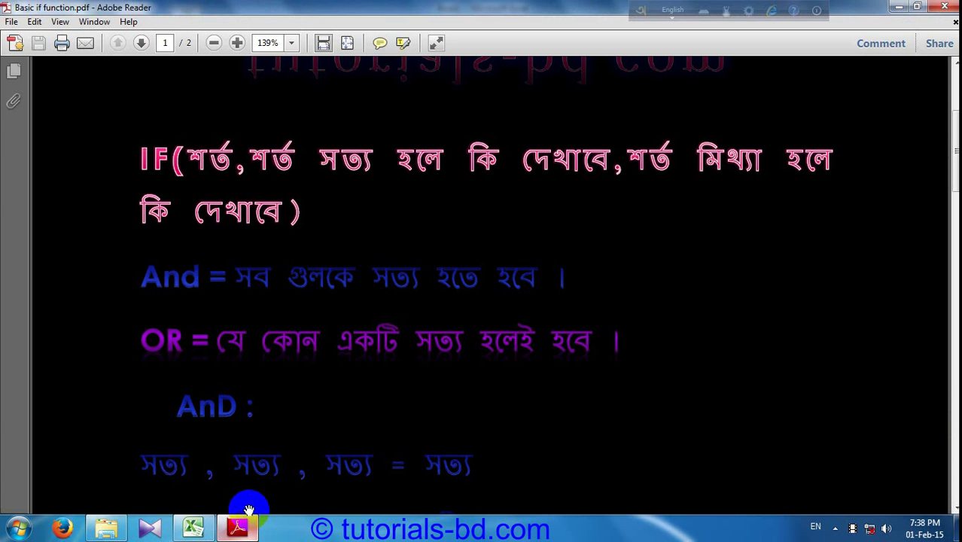
pyautogui.scroll(5, 241, 200)
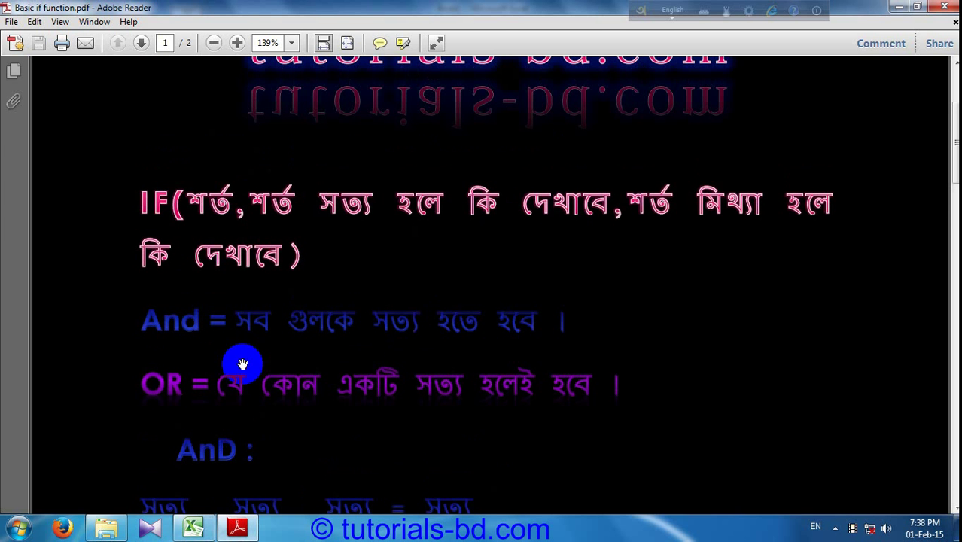
pyautogui.click(191, 527)
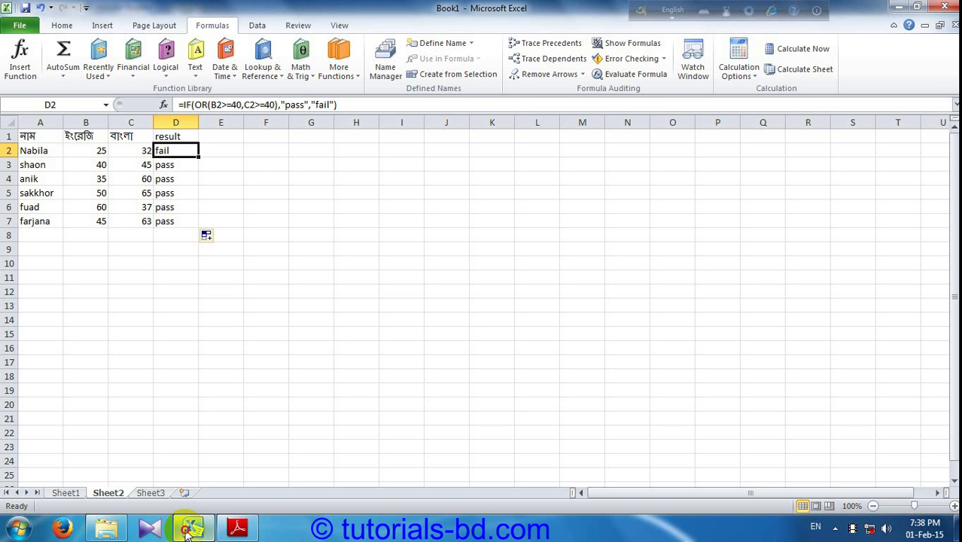
pyautogui.click(211, 148)
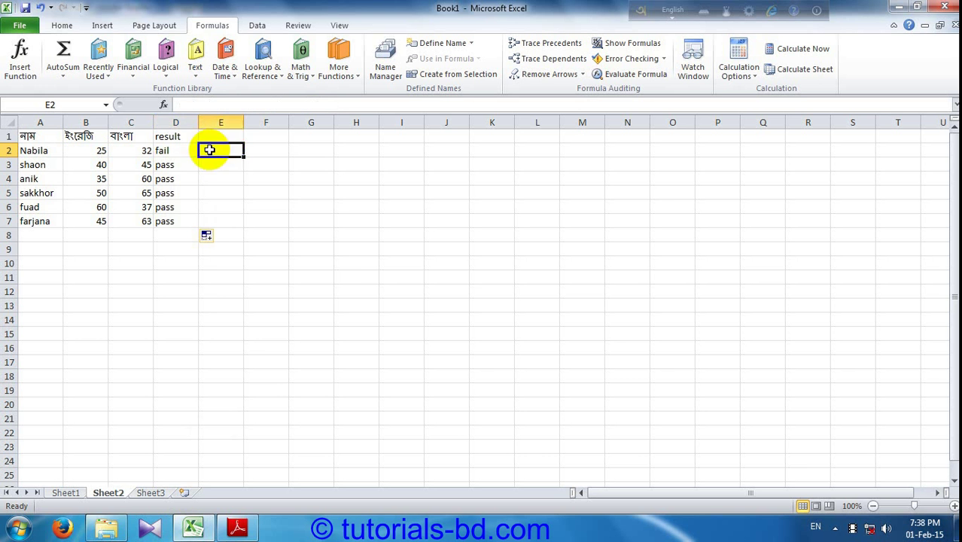